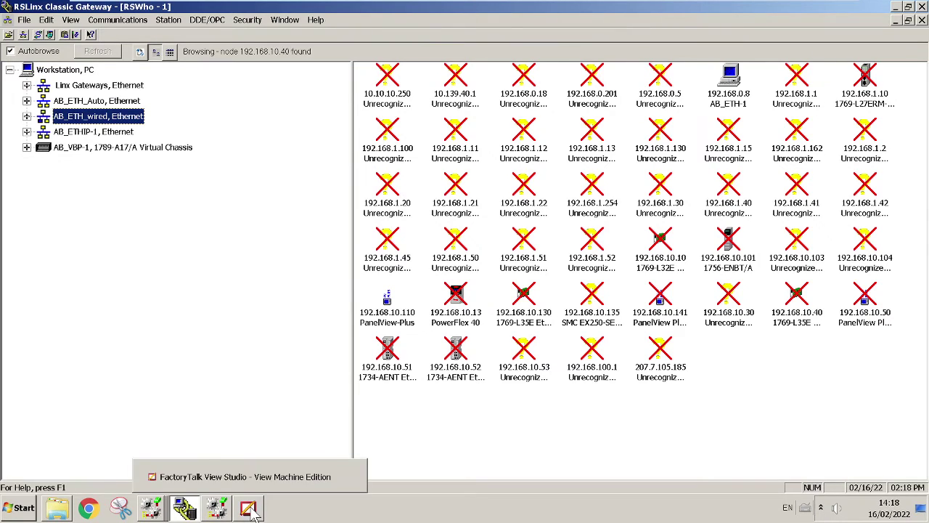
# - Bring FactoryTalk View Studio forward and launch the Transfer Utility from the Tools menu
pyautogui.click(251, 509)
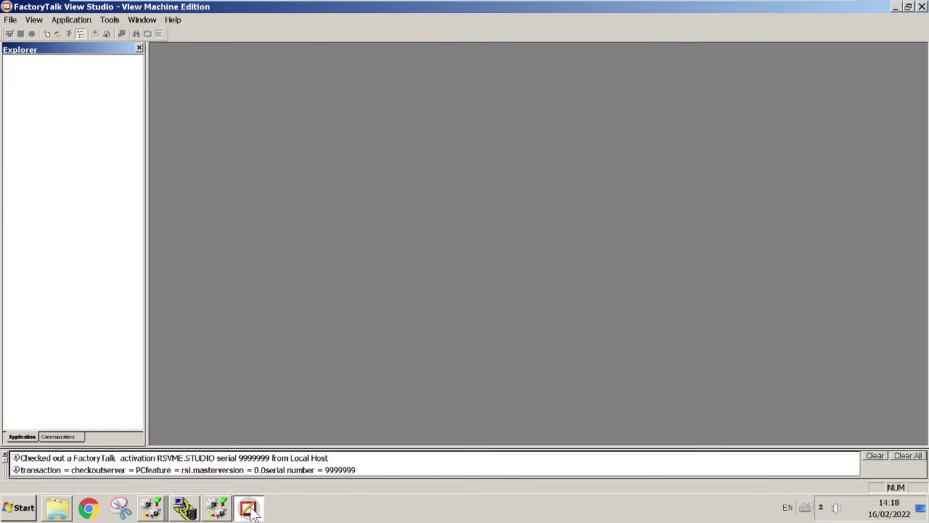
pyautogui.click(110, 20)
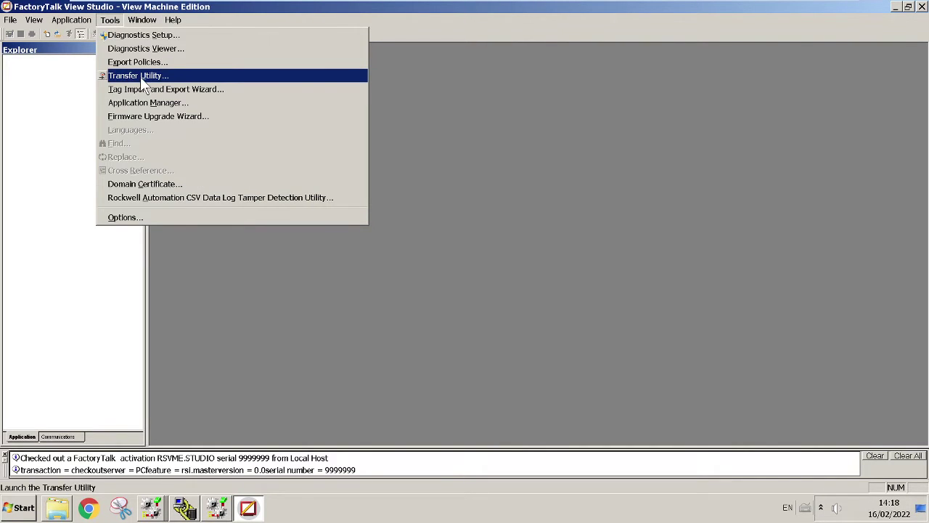
pyautogui.click(143, 80)
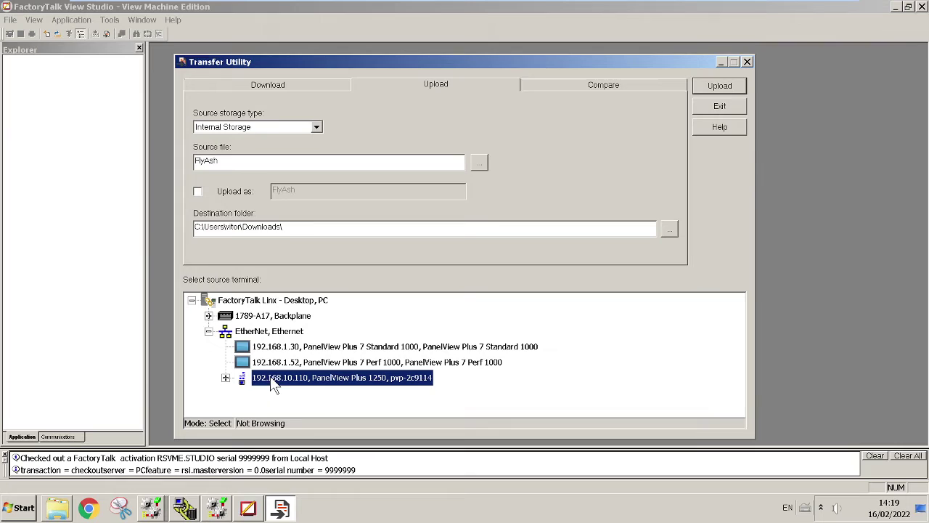
# - Toggle the Explorer between Communications and Application views, then restore the Transfer Utility window
pyautogui.click(60, 438)
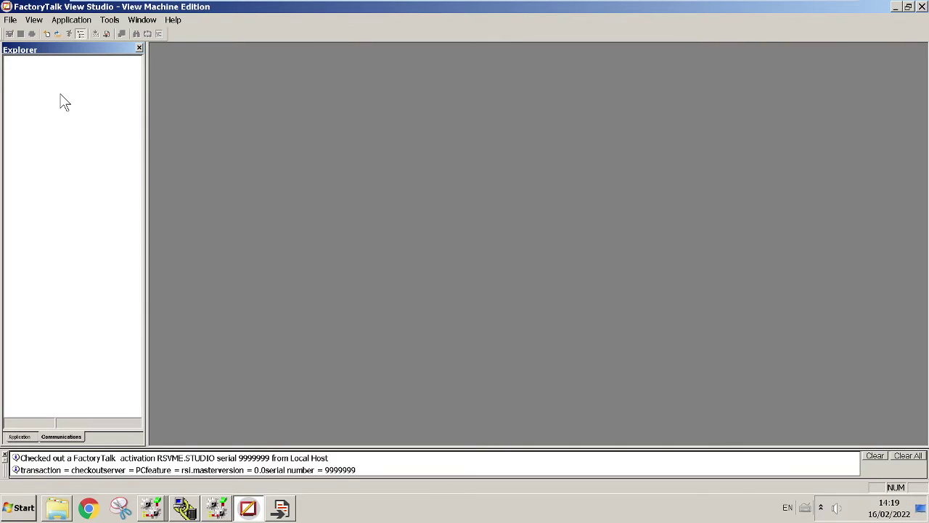
pyautogui.click(21, 438)
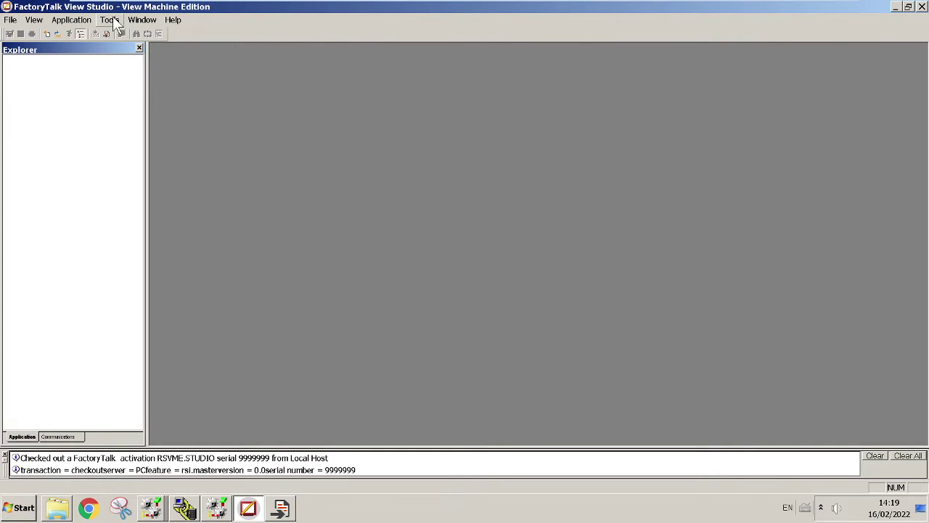
pyautogui.click(280, 508)
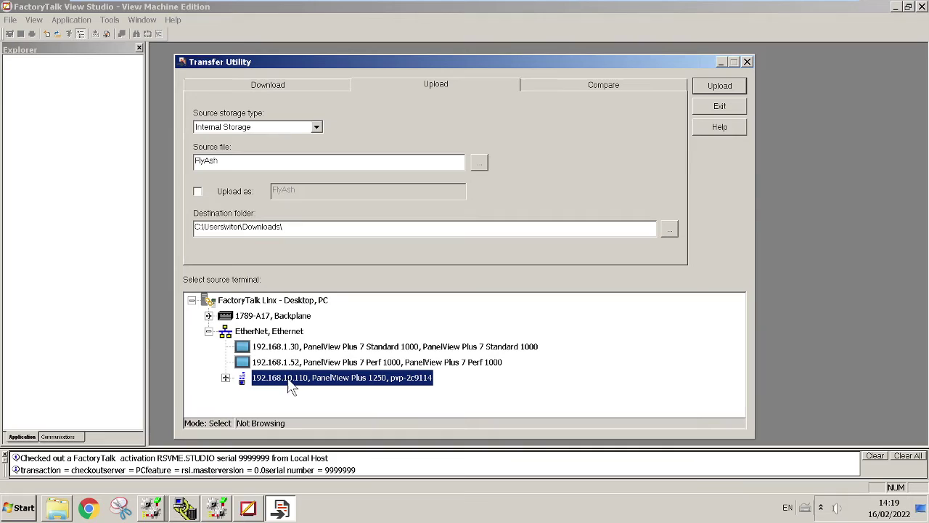
# - Inspect the browsing options for the EtherNet, Ethernet network and bring RSLinx Classic's RSWho forward
pyautogui.click(274, 333)
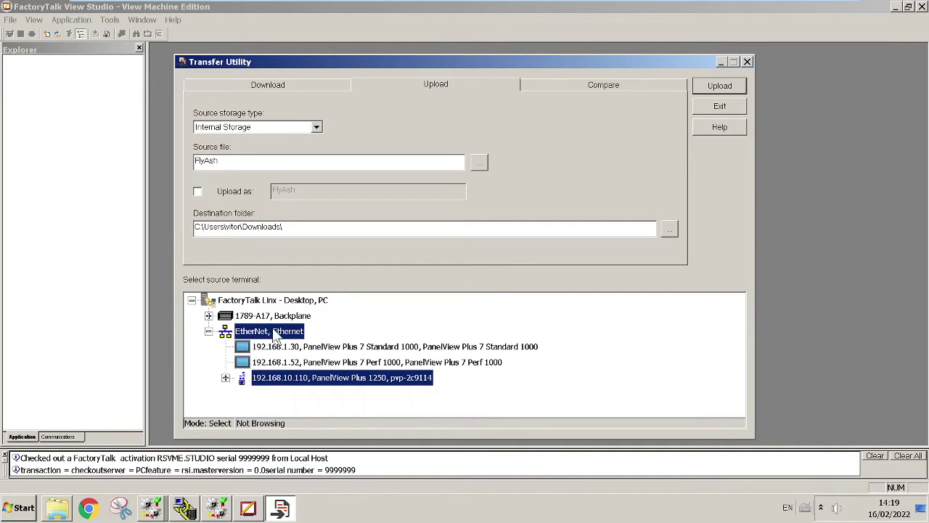
pyautogui.rightClick(274, 334)
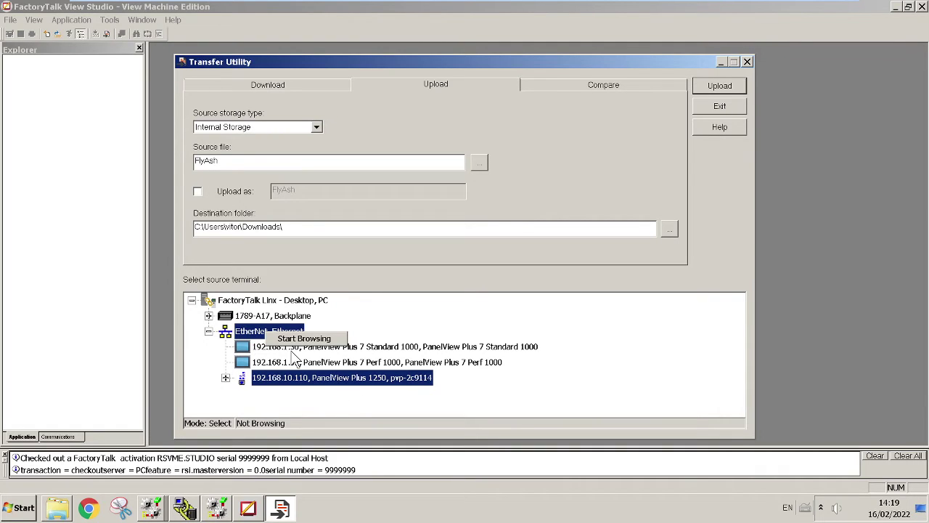
pyautogui.click(186, 510)
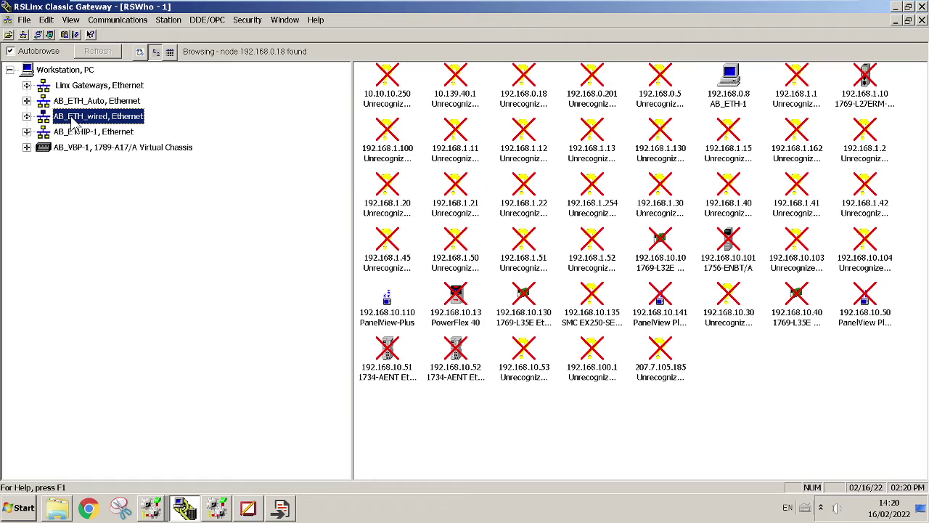
pyautogui.rightClick(75, 116)
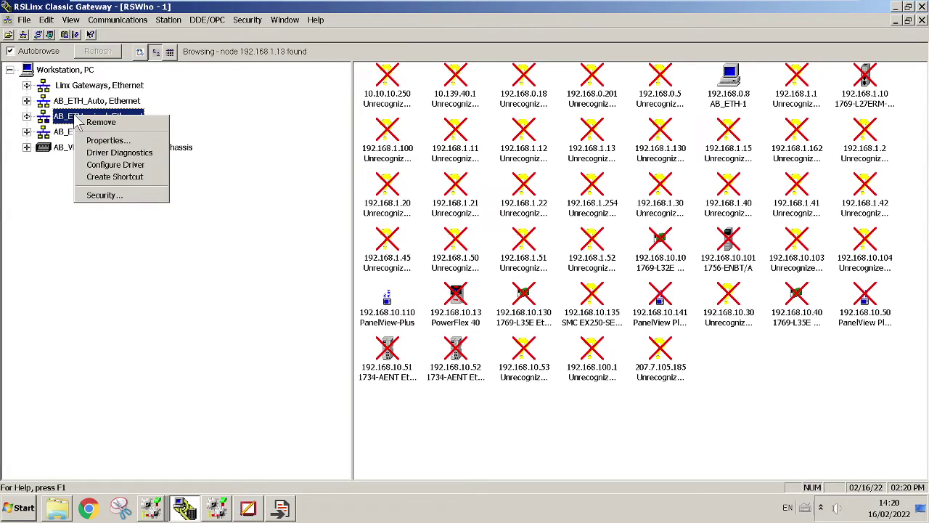
pyautogui.click(117, 164)
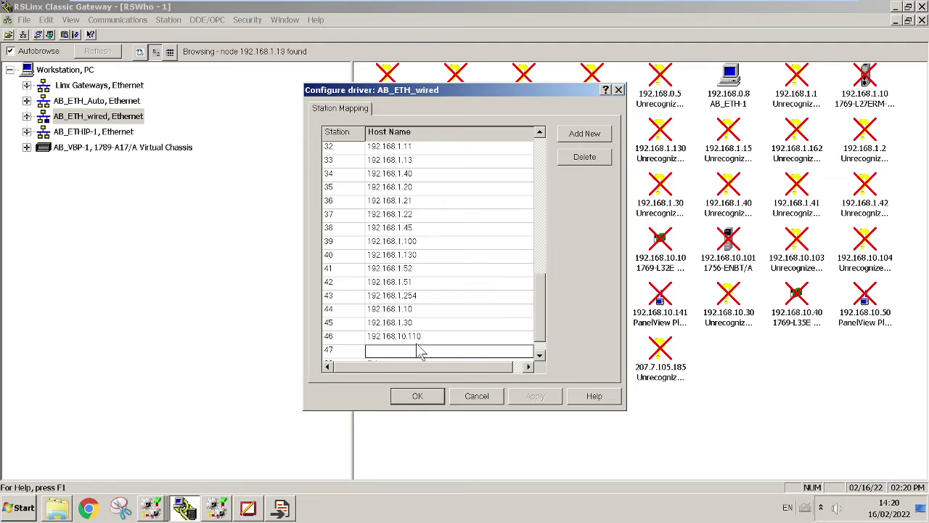
pyautogui.click(416, 397)
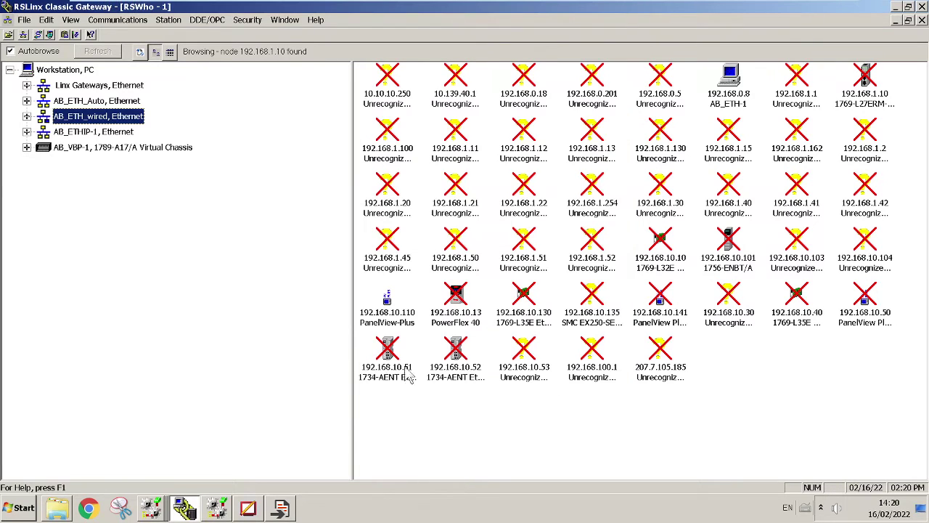
pyautogui.click(283, 510)
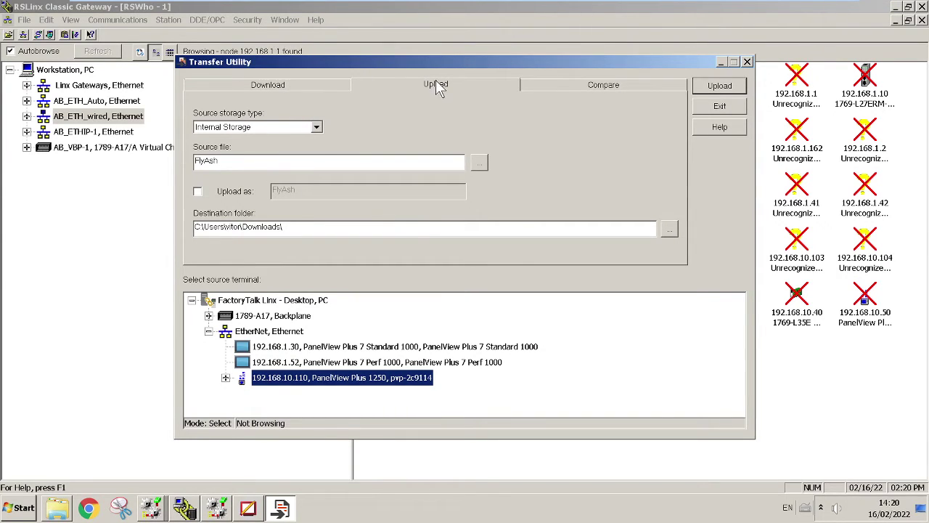
# - Keep Internal Storage as source, select the 192.168.10.110 PanelView Plus 1250, and browse its files
pyautogui.click(316, 128)
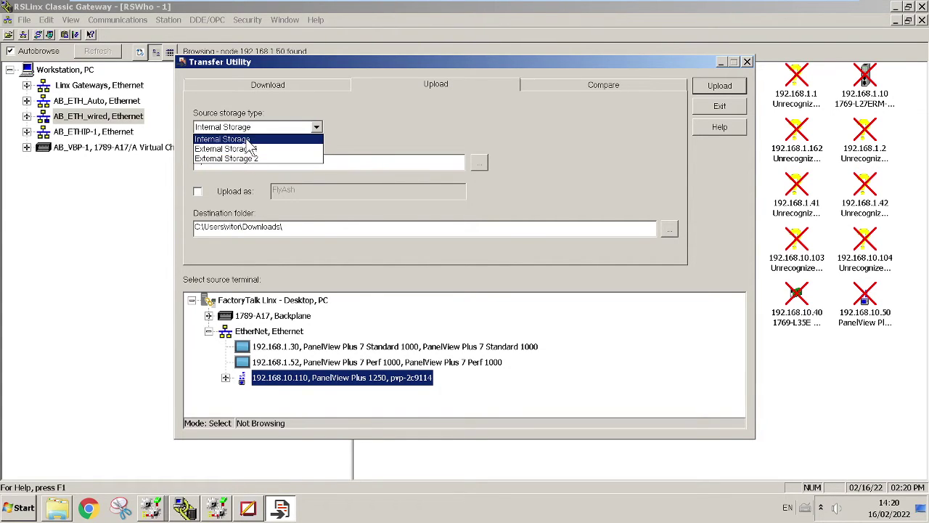
pyautogui.click(246, 140)
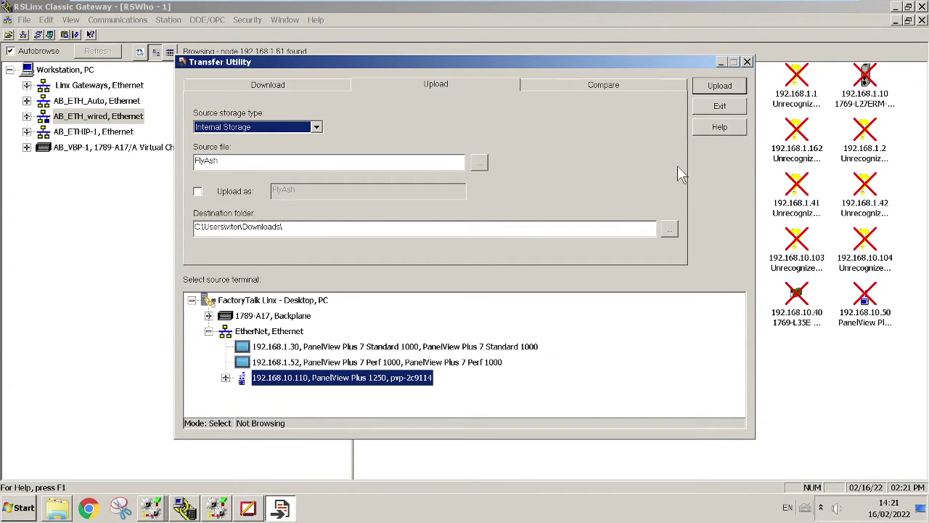
pyautogui.click(280, 382)
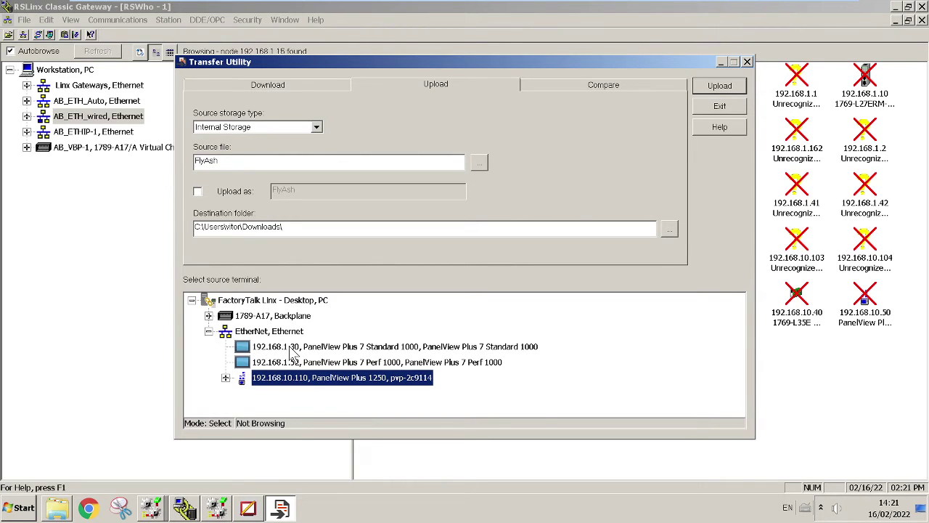
pyautogui.click(296, 349)
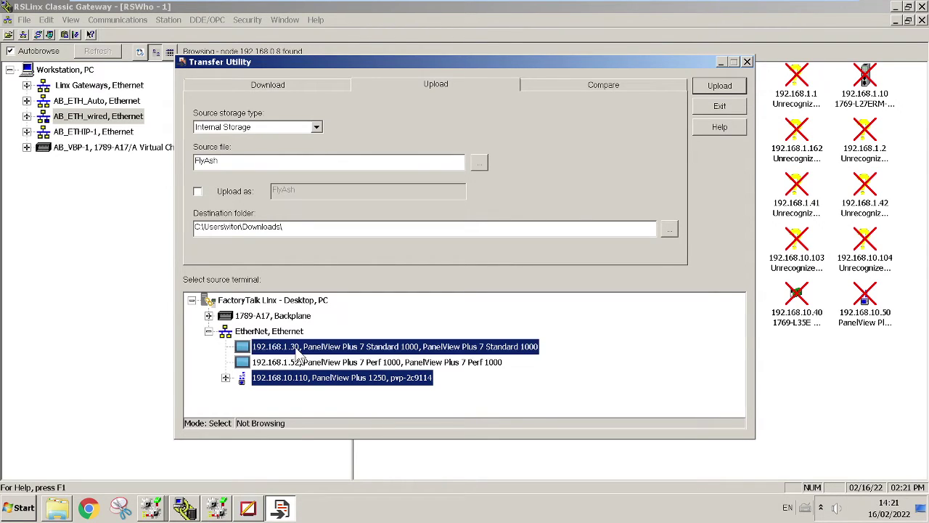
pyautogui.click(481, 165)
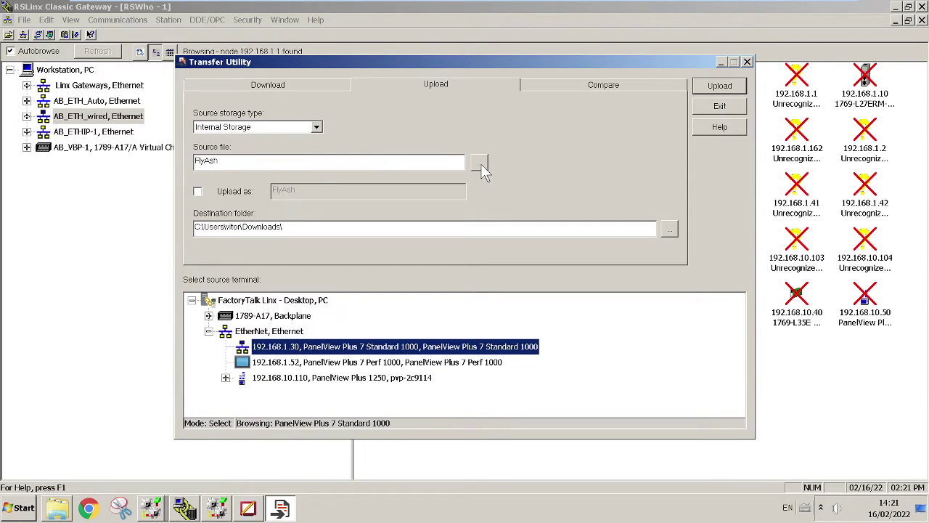
pyautogui.click(289, 379)
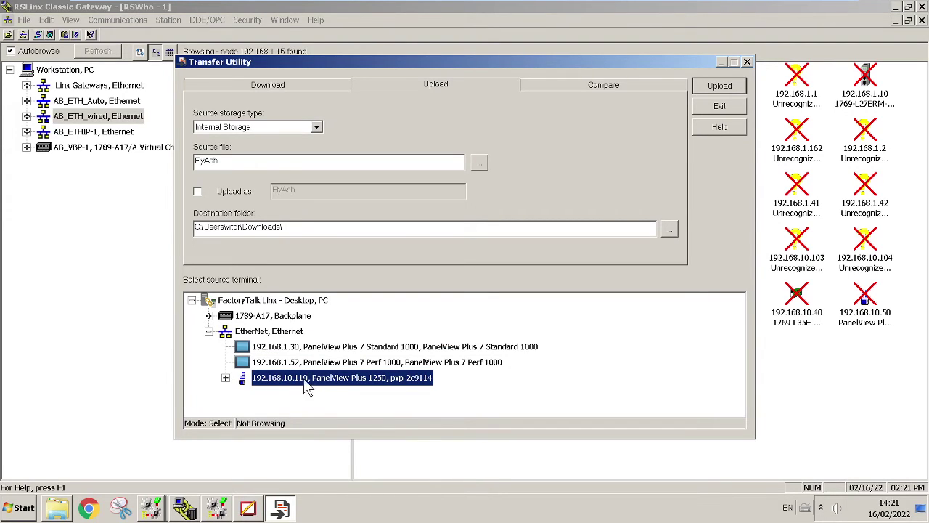
pyautogui.click(481, 161)
# - Choose FlyAsh.mer as the source file and start the upload, declining to overwrite the existing FlyAsh
pyautogui.click(480, 162)
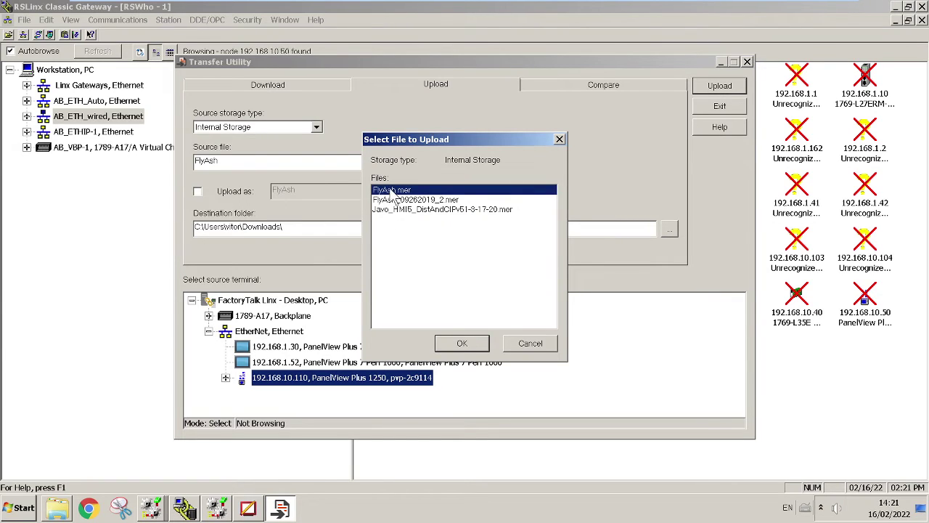
pyautogui.click(459, 344)
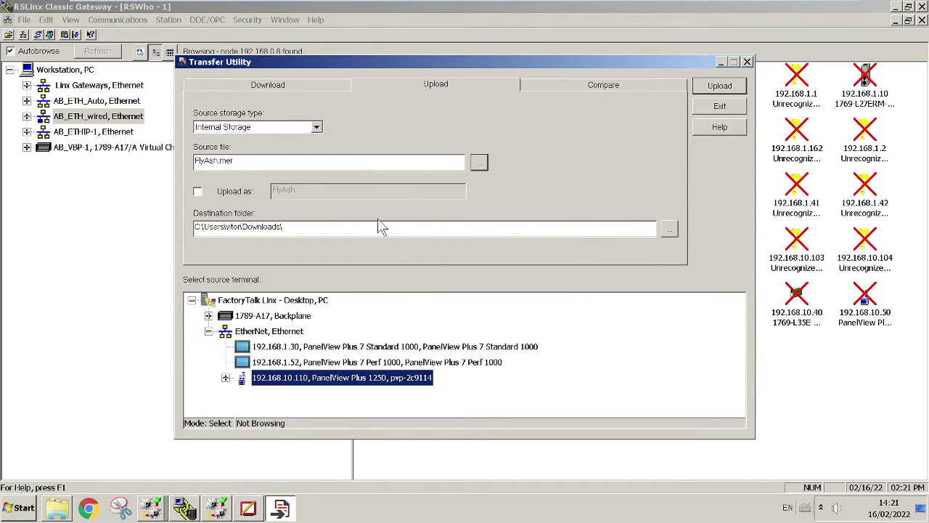
pyautogui.click(720, 87)
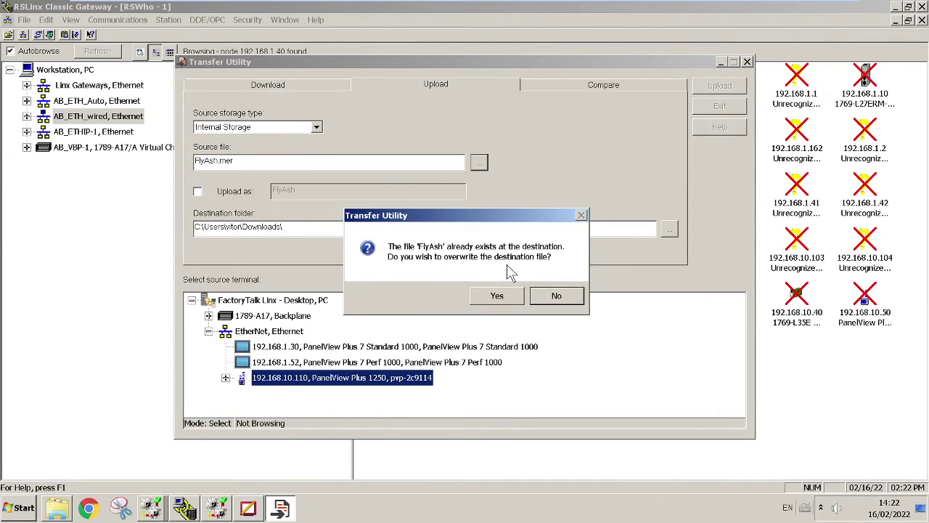
pyautogui.click(548, 296)
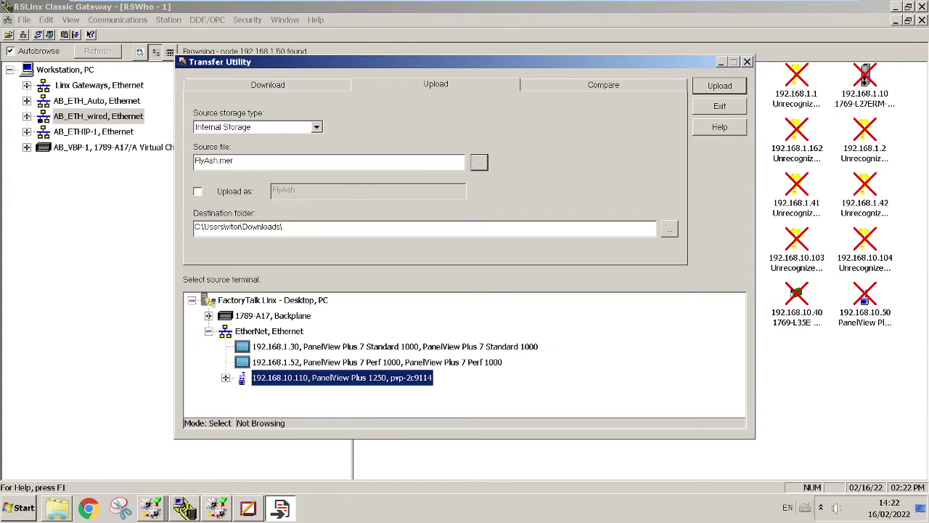
# - Browse the folder tree to the user's profile and set Downloads as the upload destination
pyautogui.click(669, 229)
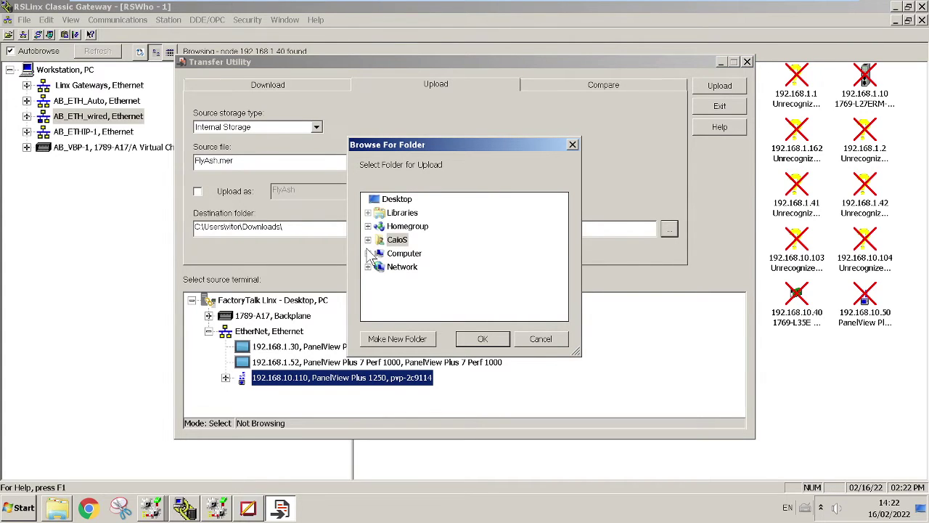
pyautogui.click(368, 213)
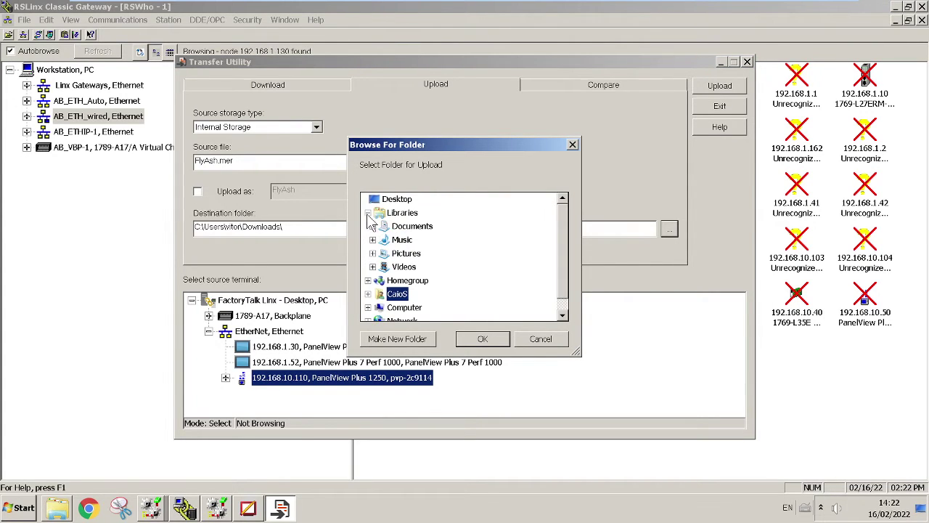
pyautogui.click(372, 225)
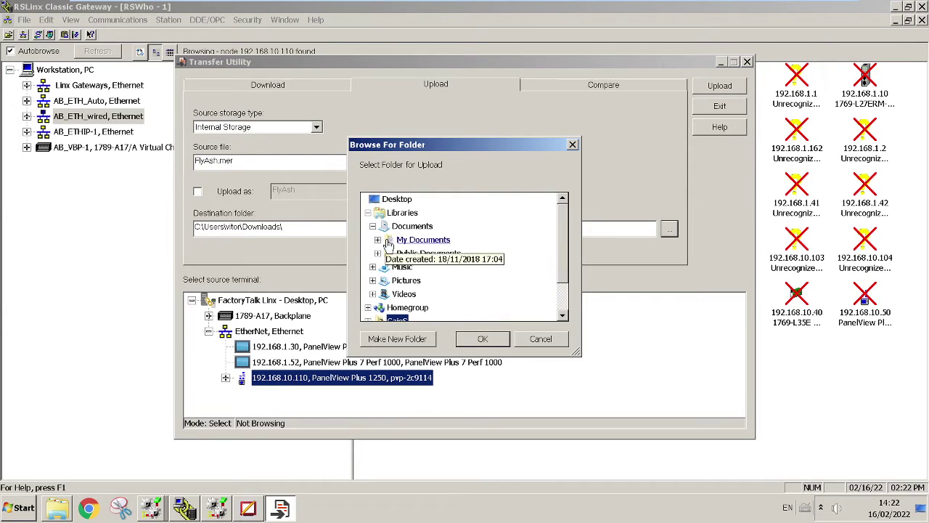
pyautogui.click(377, 239)
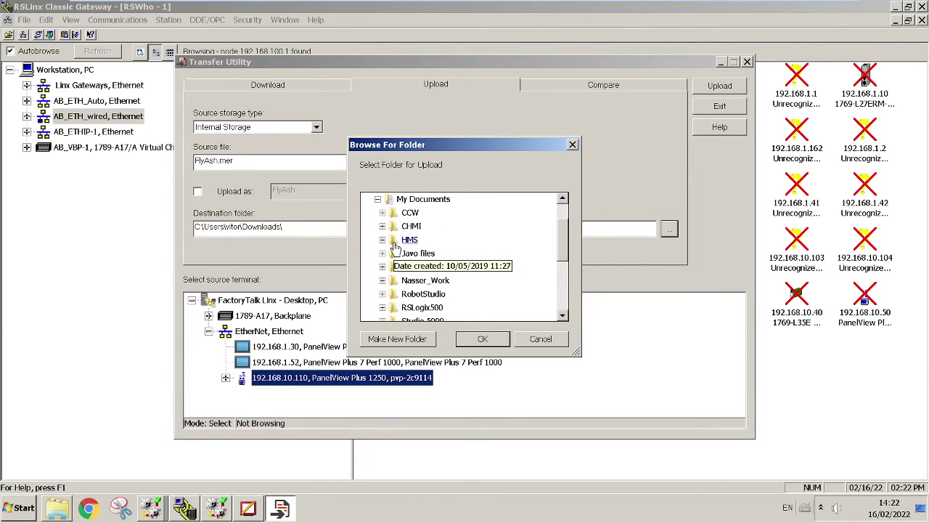
pyautogui.click(382, 280)
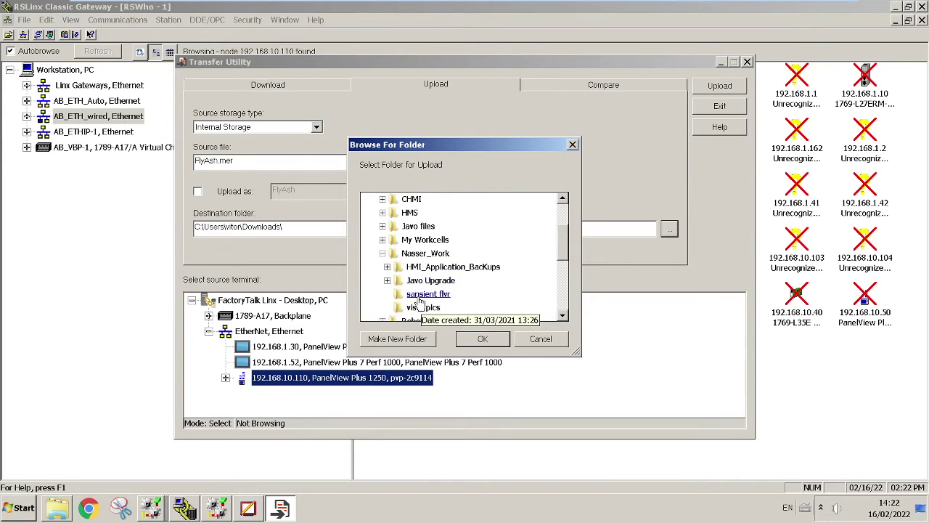
pyautogui.click(386, 280)
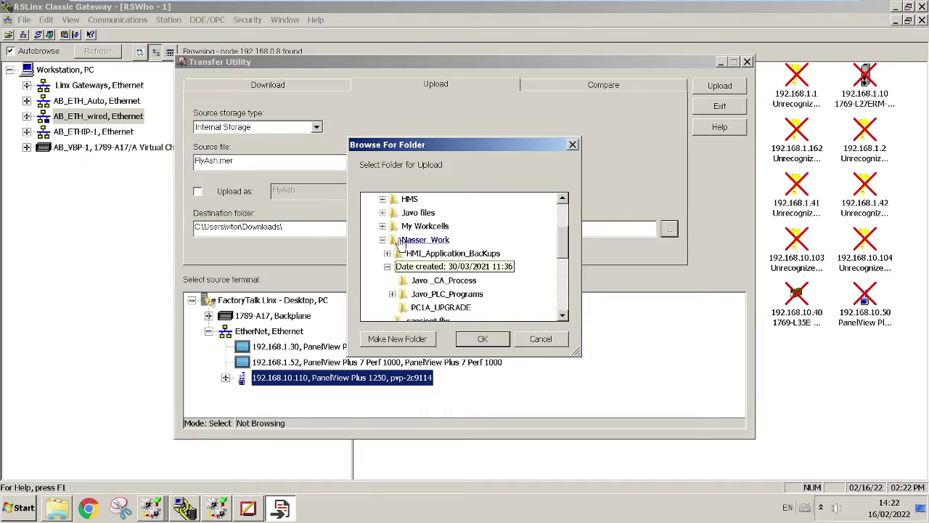
pyautogui.click(382, 240)
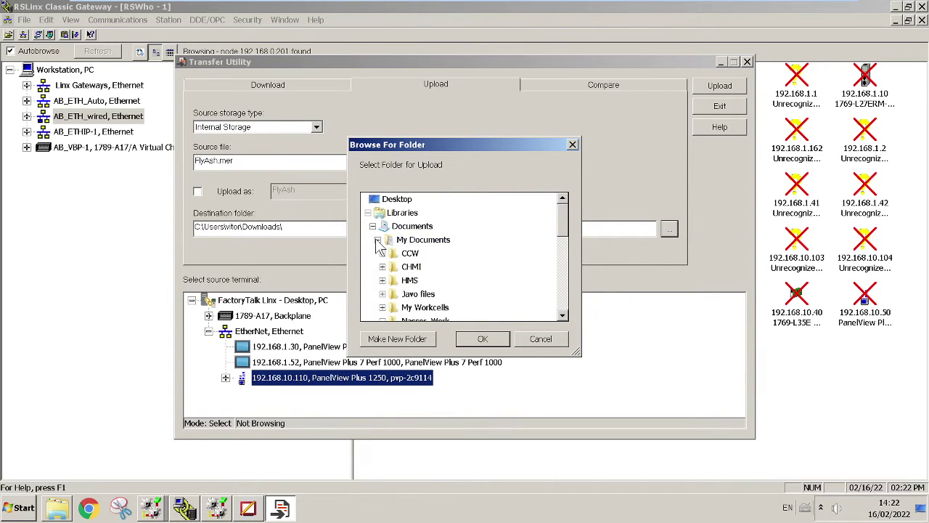
pyautogui.click(372, 226)
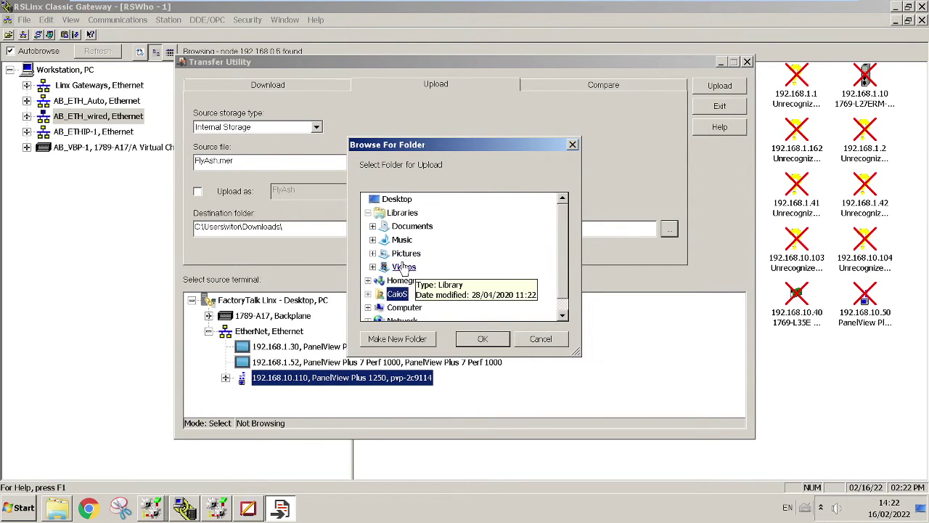
pyautogui.scroll(-1, 404, 268)
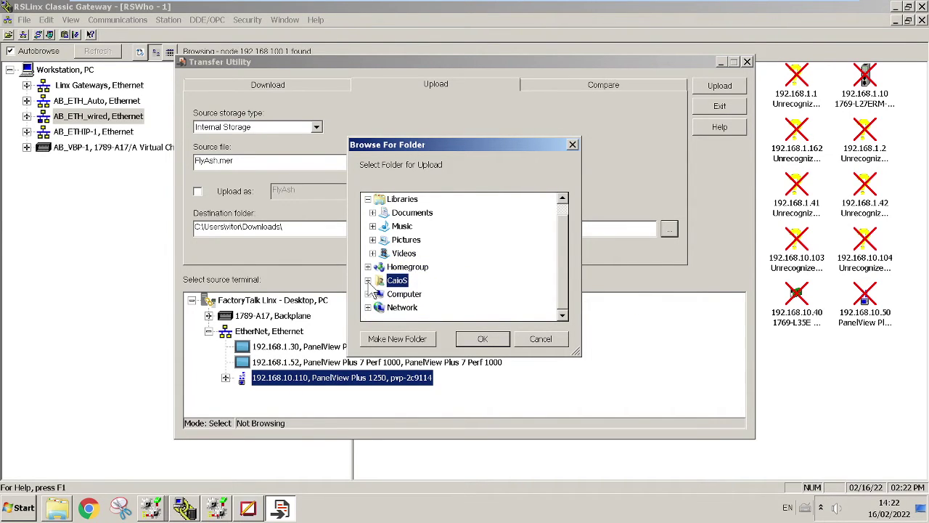
pyautogui.click(368, 280)
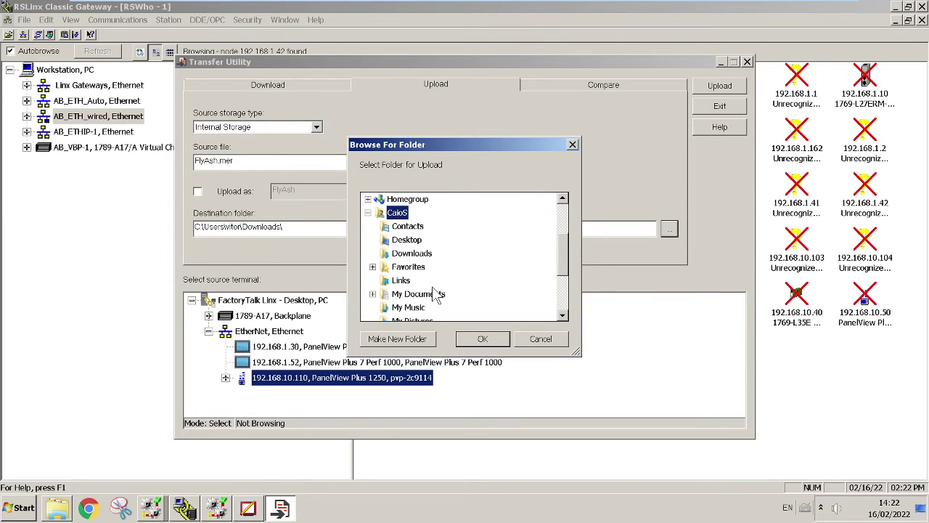
pyautogui.click(418, 255)
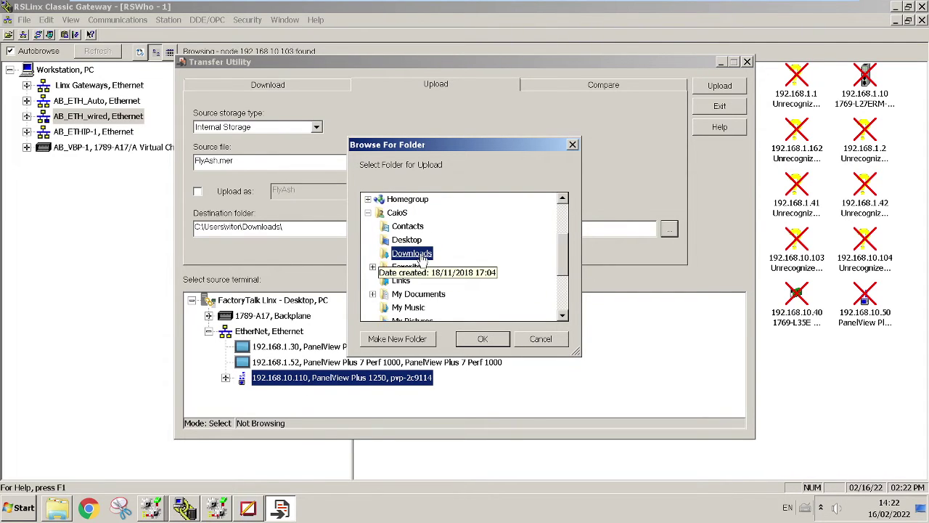
pyautogui.click(475, 340)
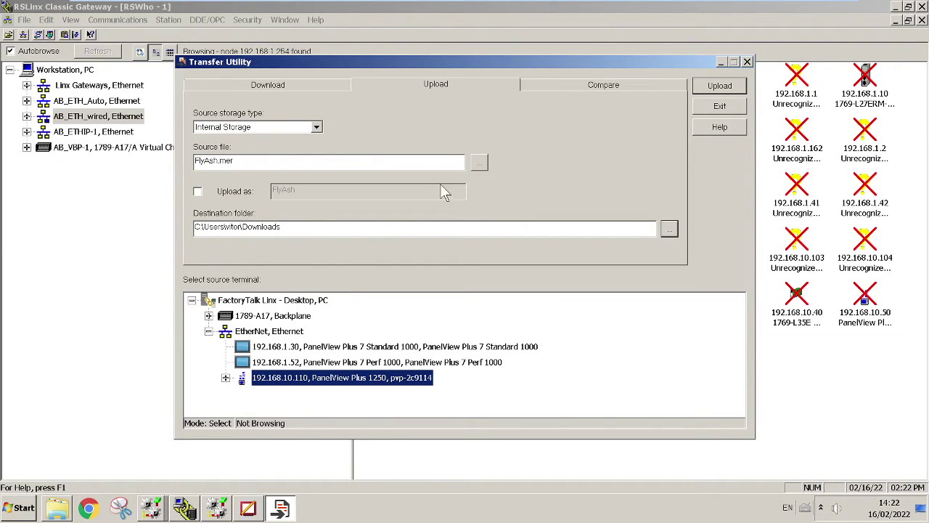
# - Upload FlyAsh.mer into Downloads, allowing the old FlyAsh copy to be overwritten, and acknowledge success
pyautogui.click(727, 89)
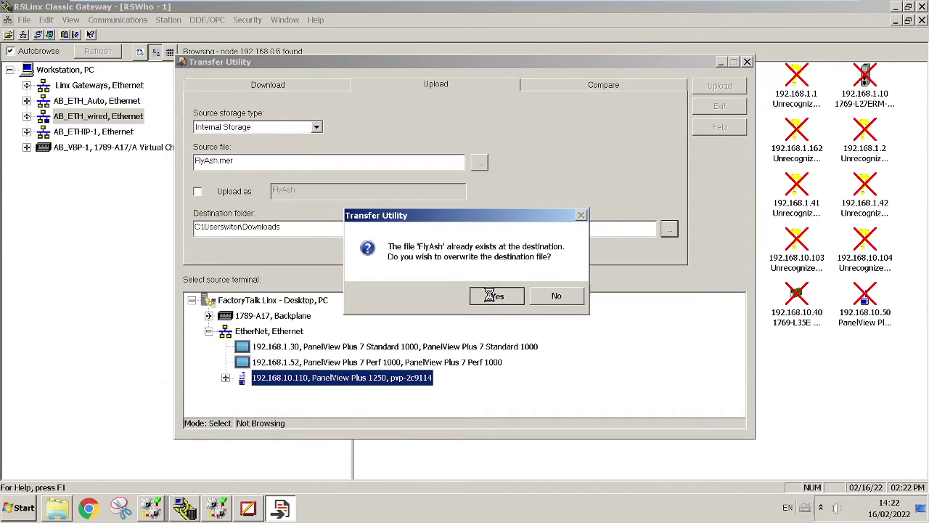
pyautogui.click(492, 295)
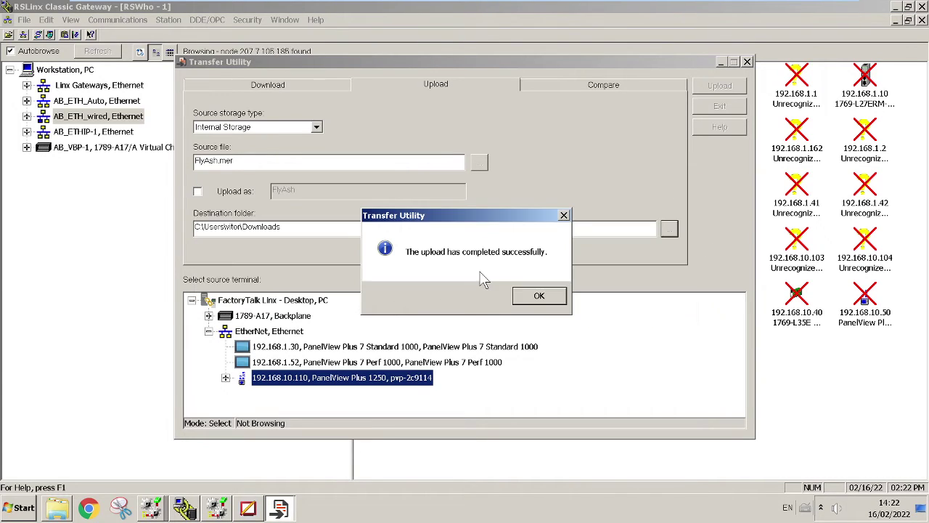
pyautogui.click(536, 298)
pyautogui.click(537, 298)
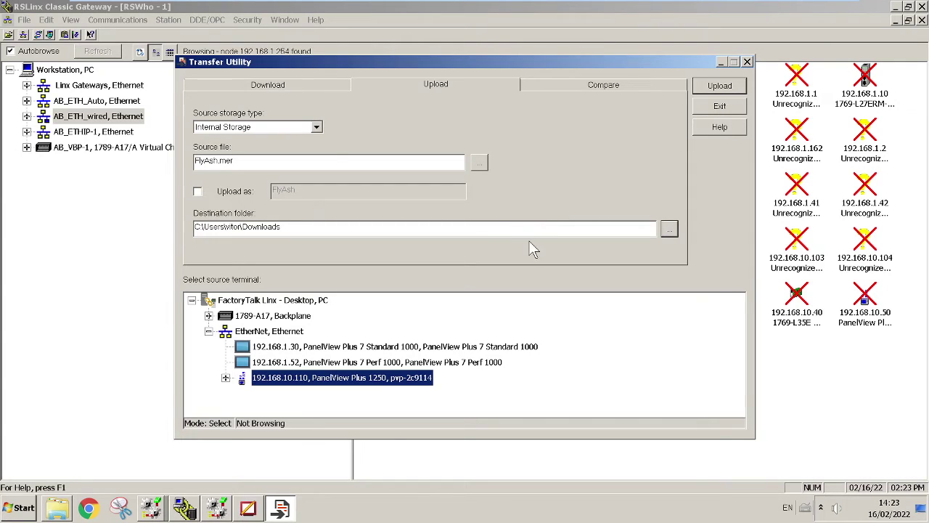
# - On the Download tab, pick Javo_HMI5_DistAndCIP.mer from HMI_Application_BackUps\192.168.10.110 as the source file
pyautogui.click(265, 85)
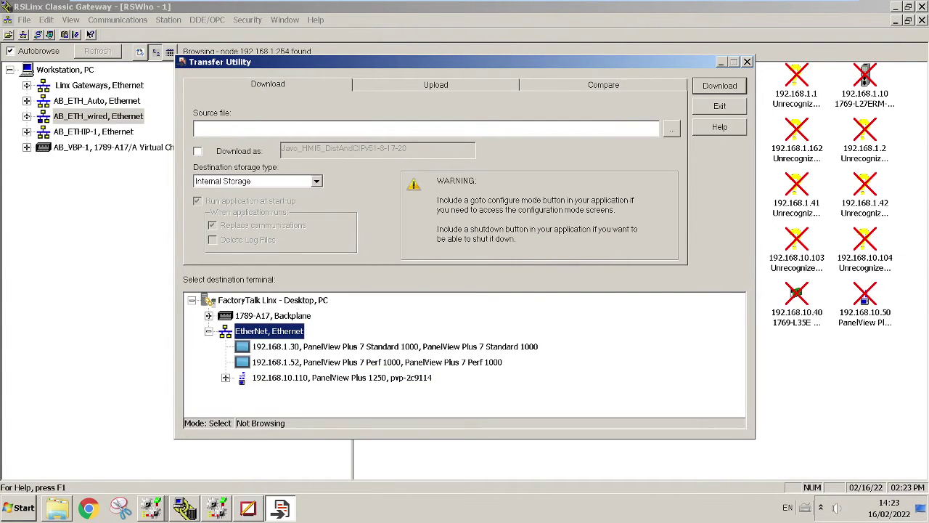
pyautogui.click(672, 129)
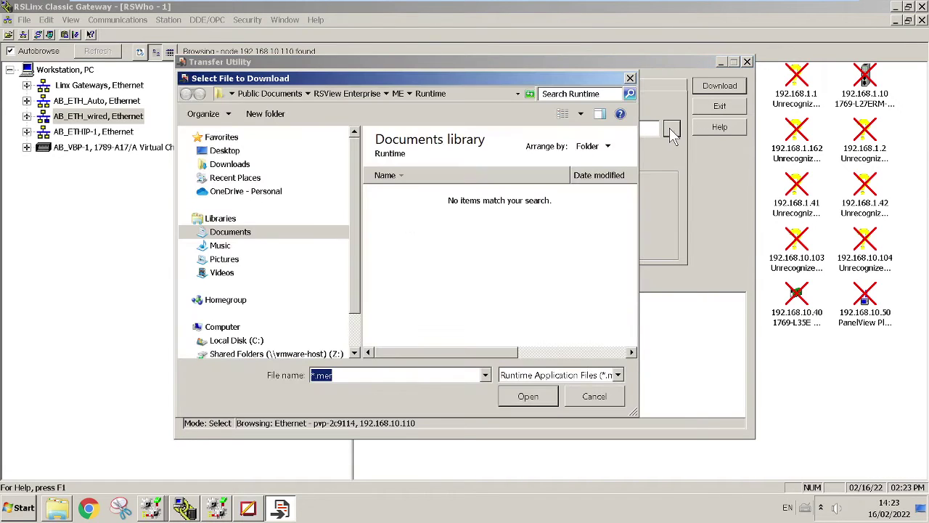
pyautogui.click(214, 233)
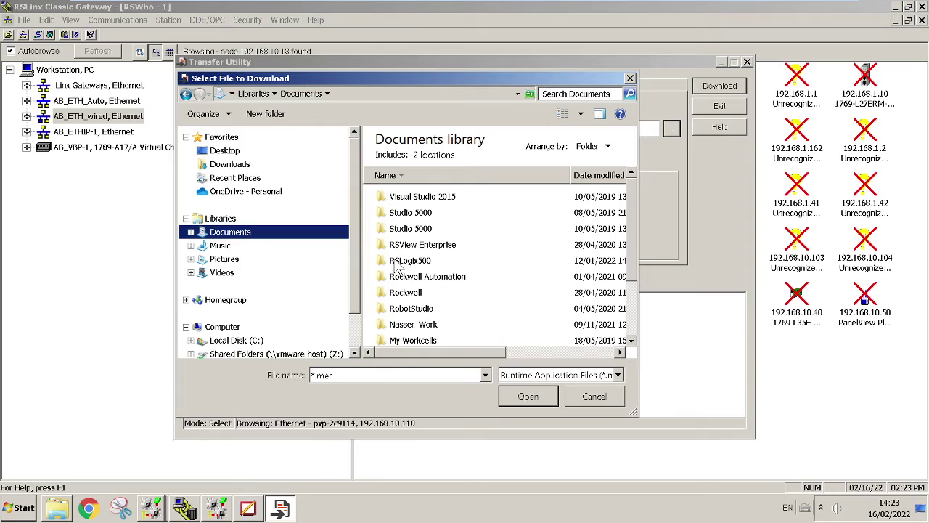
pyautogui.scroll(-1, 403, 238)
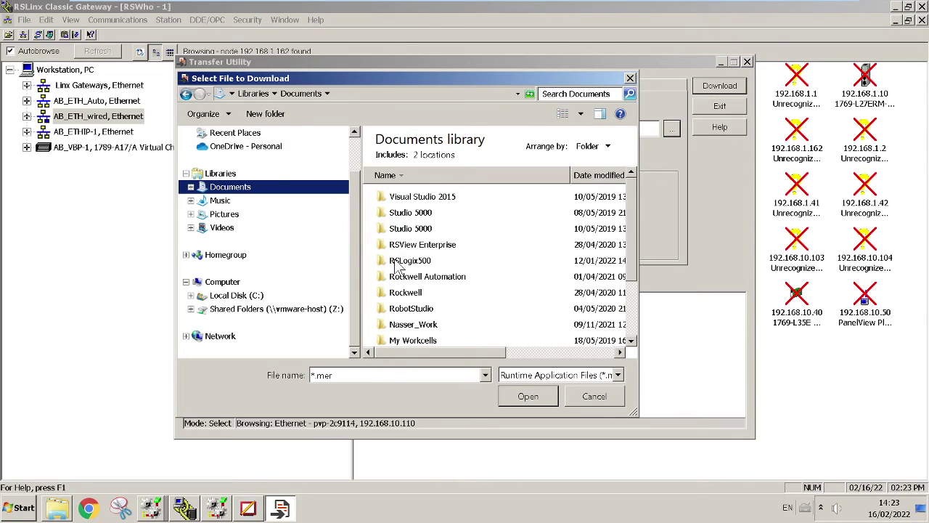
pyautogui.click(406, 327)
pyautogui.doubleClick(403, 331)
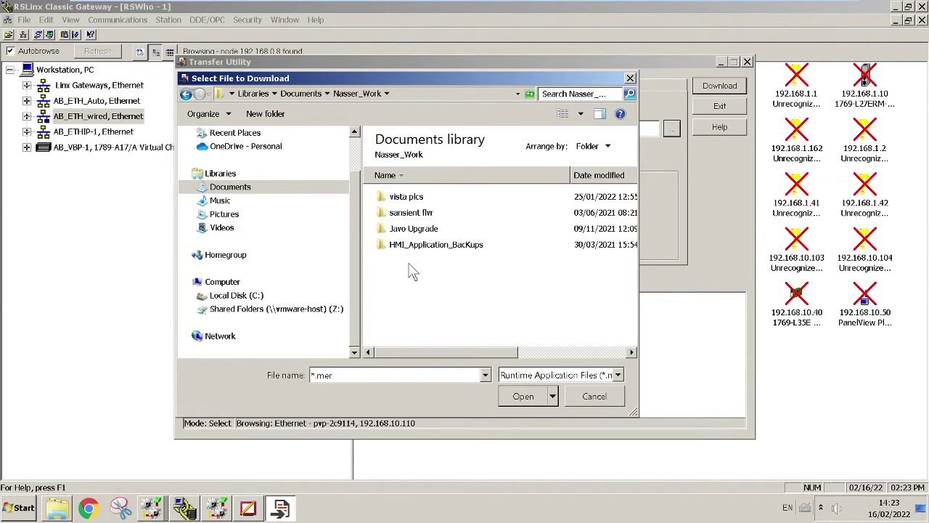
pyautogui.doubleClick(397, 218)
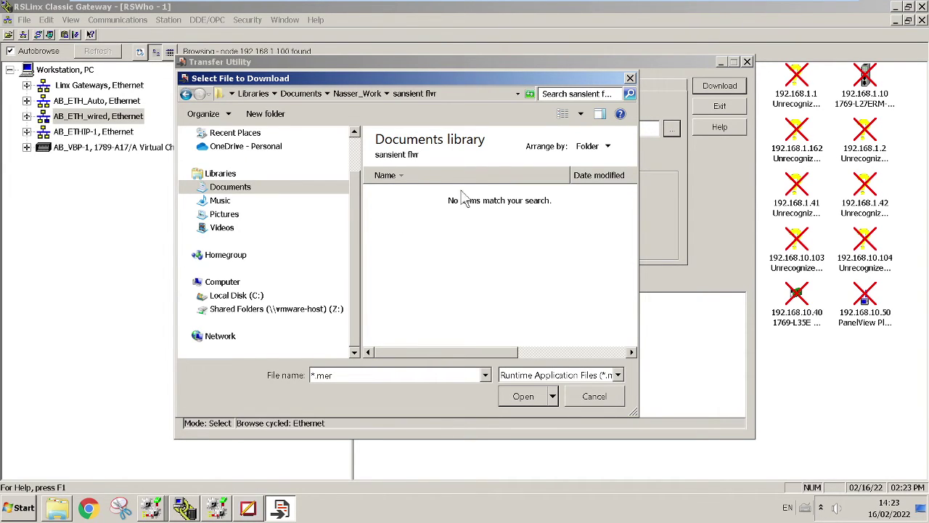
pyautogui.click(355, 93)
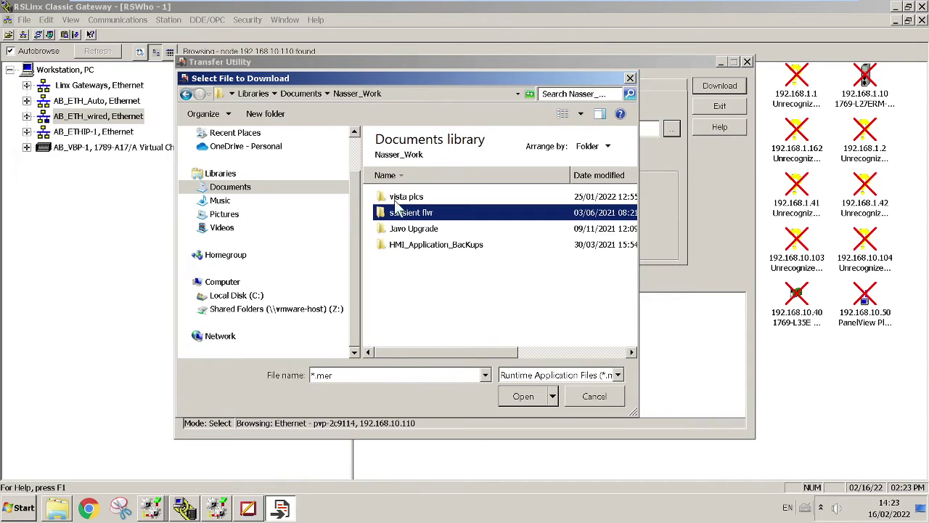
pyautogui.doubleClick(394, 248)
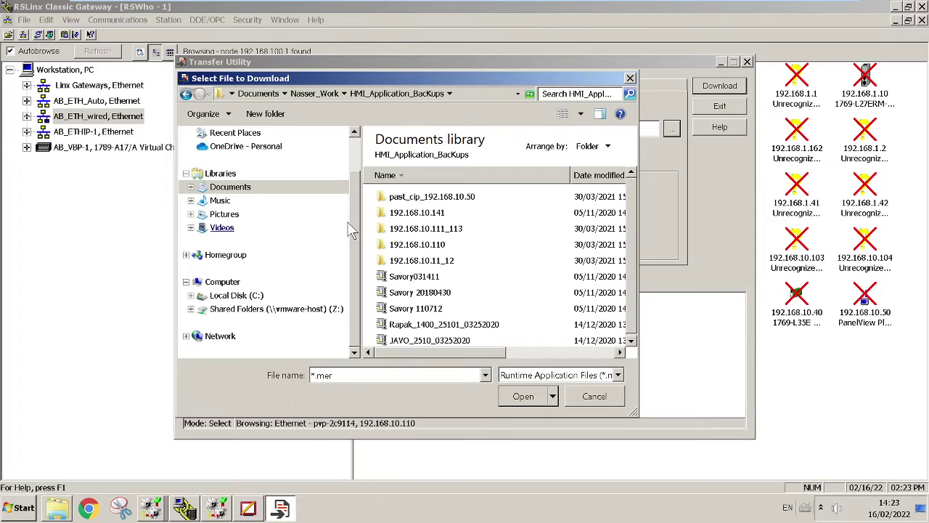
pyautogui.doubleClick(401, 248)
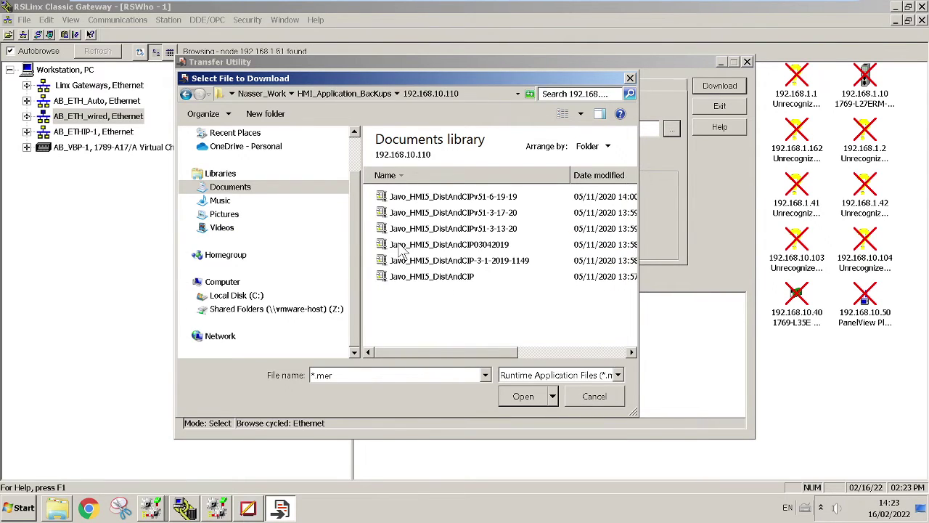
pyautogui.click(433, 278)
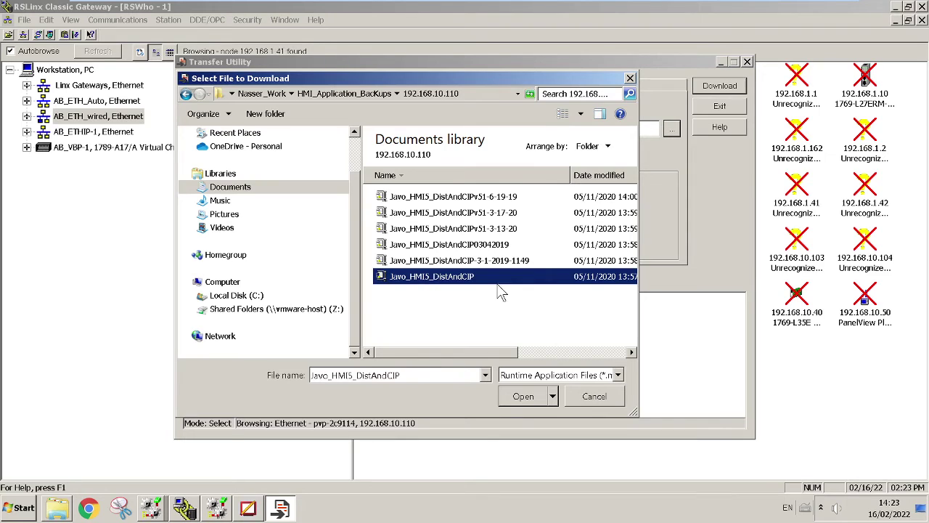
pyautogui.click(524, 396)
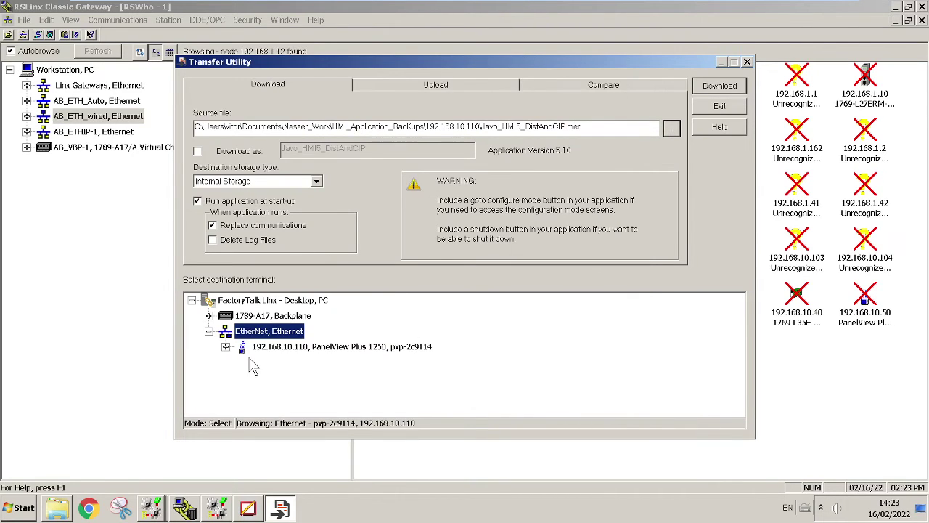
# - Target the 192.168.10.110 PanelView Plus 1250 and uncheck 'Run application at start-up'
pyautogui.click(281, 348)
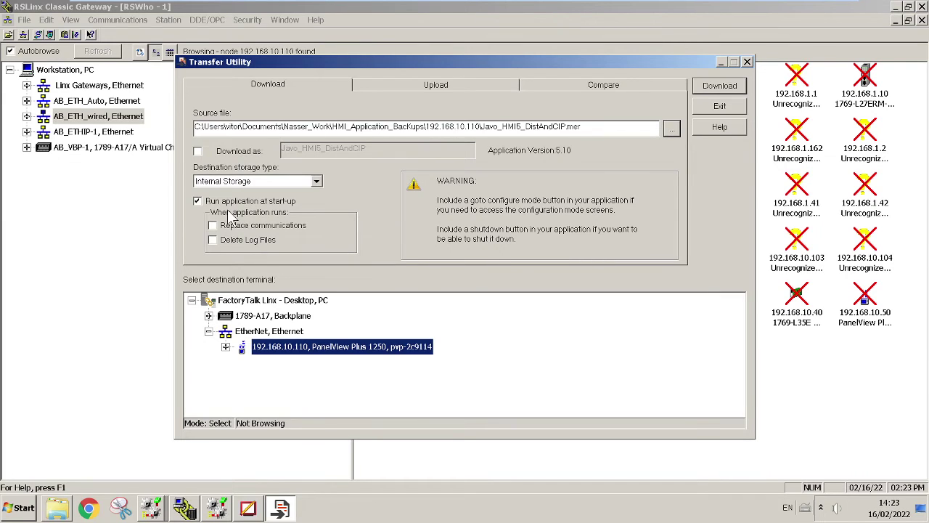
pyautogui.click(198, 201)
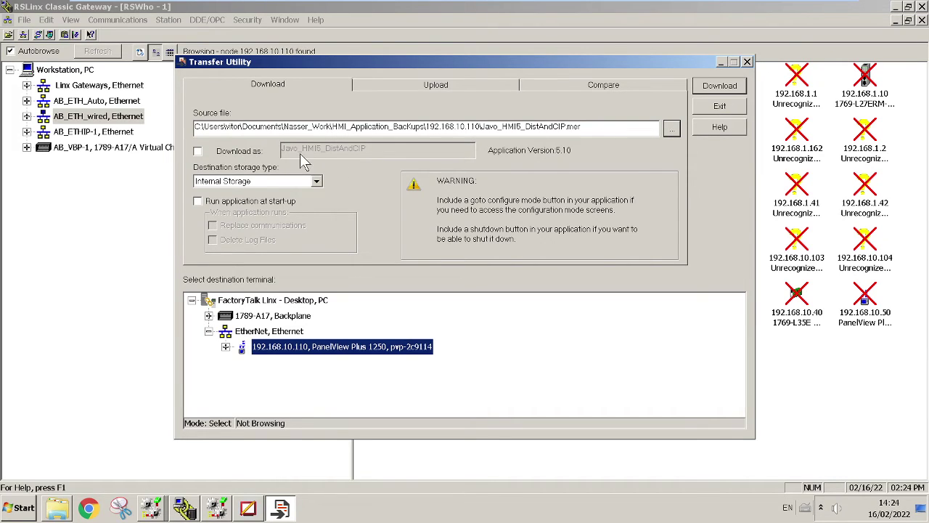
# - Enable 'Download as' with the name Javo_HMI5_test and download the application to the PanelView
pyautogui.click(198, 152)
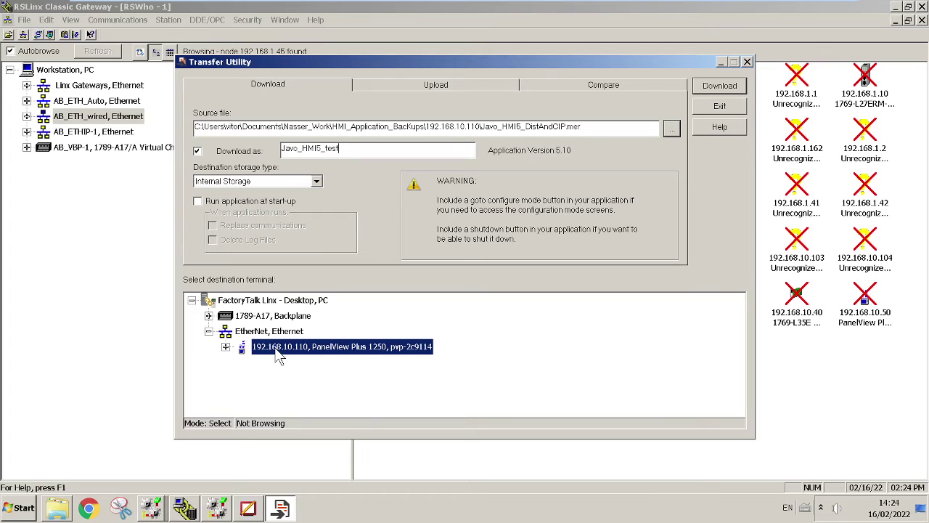
pyautogui.click(717, 84)
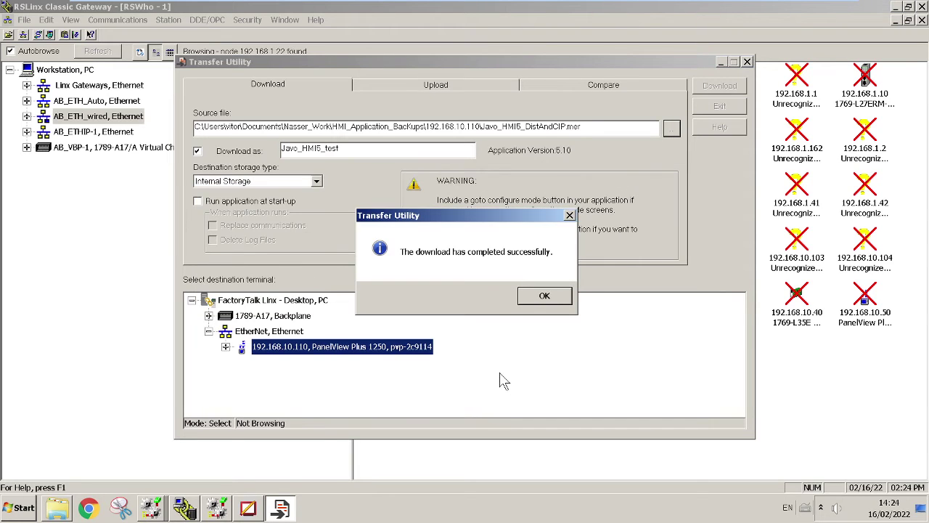
# - Dismiss the success message and confirm Javo_HMI5_test.mer appears among the terminal's files on the Upload tab
pyautogui.click(544, 296)
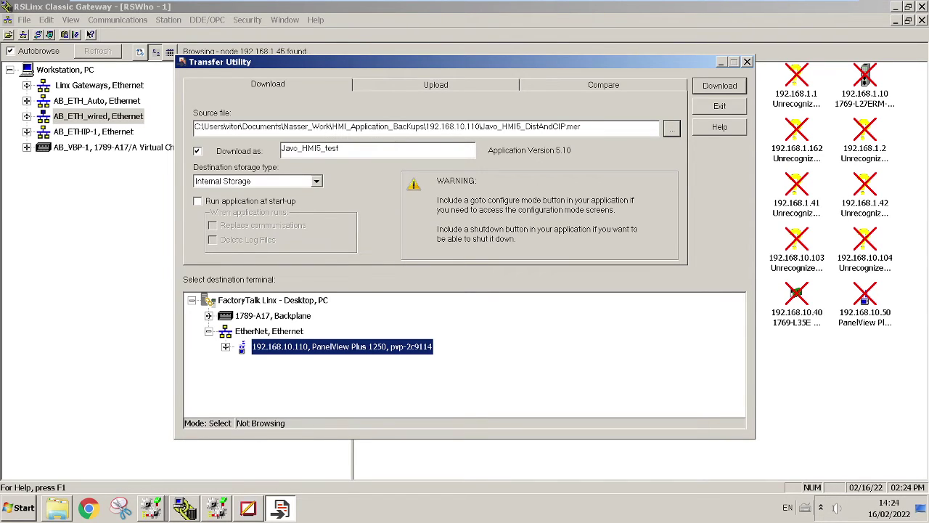
pyautogui.click(439, 86)
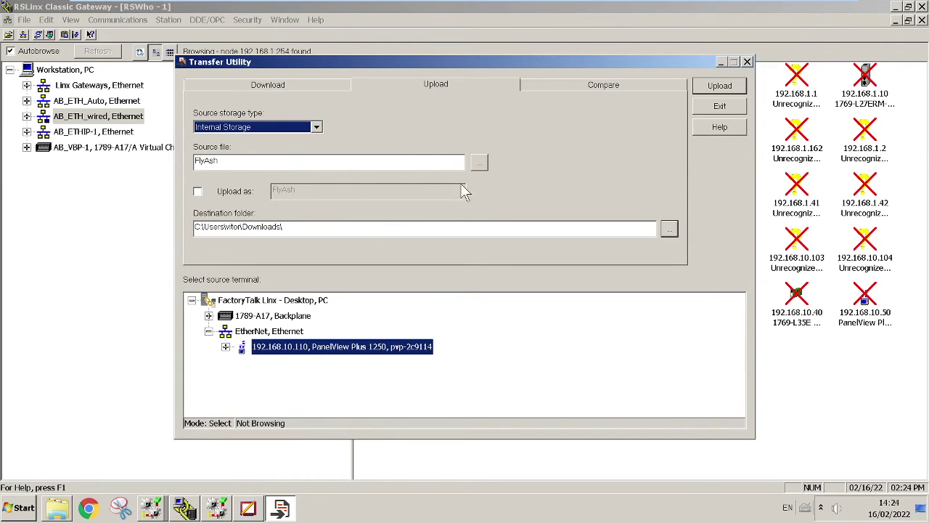
pyautogui.click(479, 164)
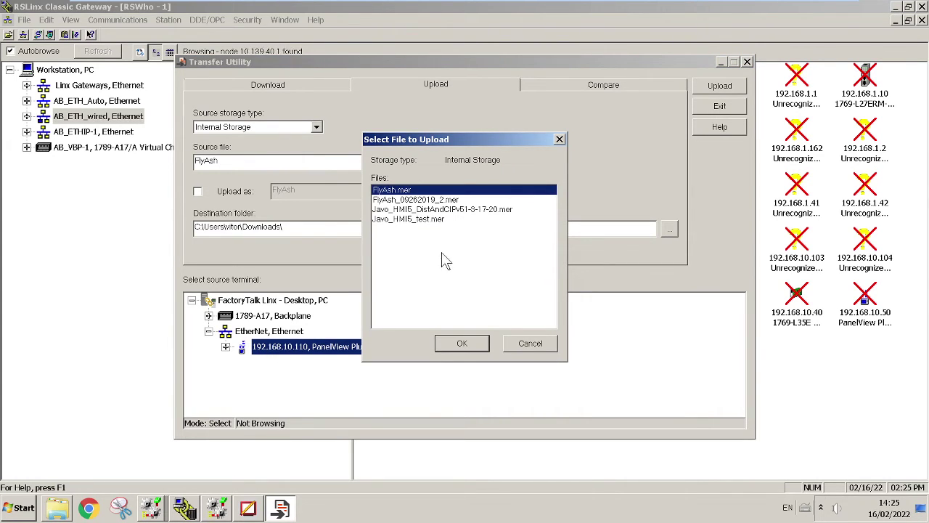
pyautogui.click(407, 220)
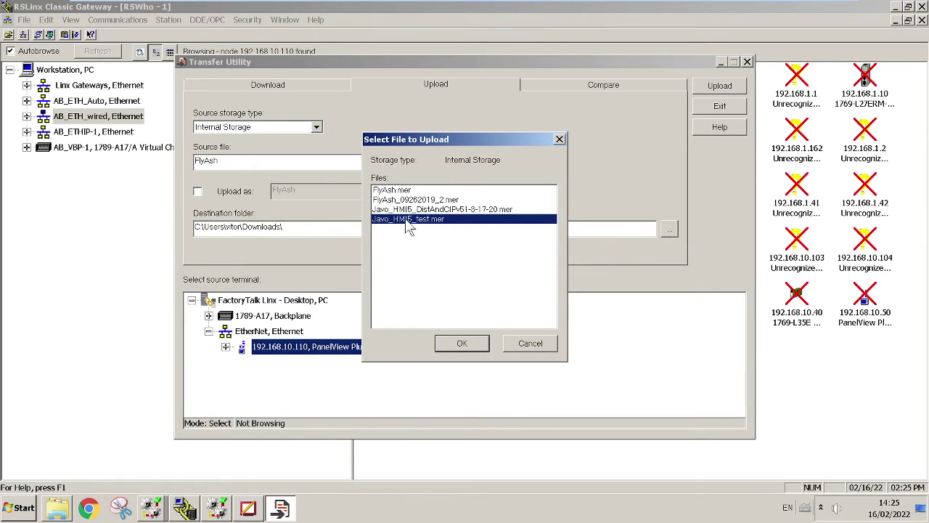
pyautogui.click(530, 345)
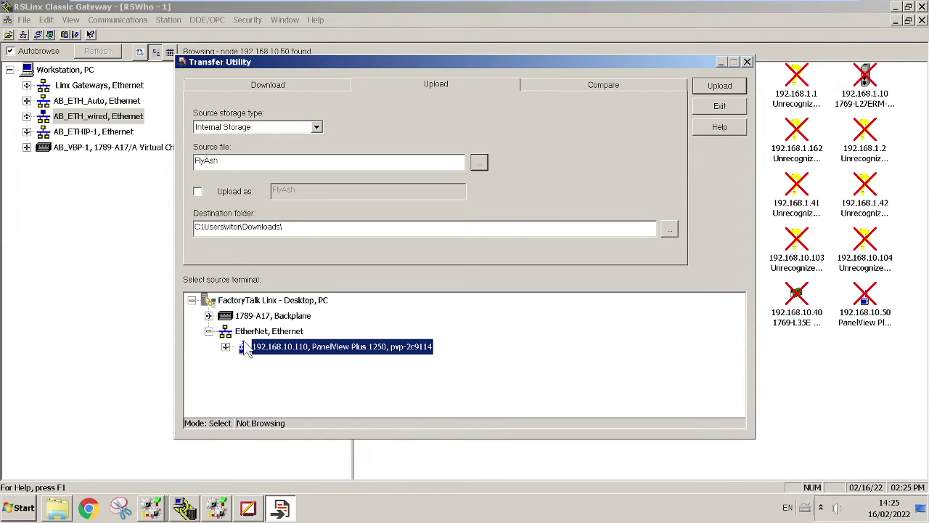
# - Look at the EtherNet network's options and exit the Transfer Utility
pyautogui.click(263, 335)
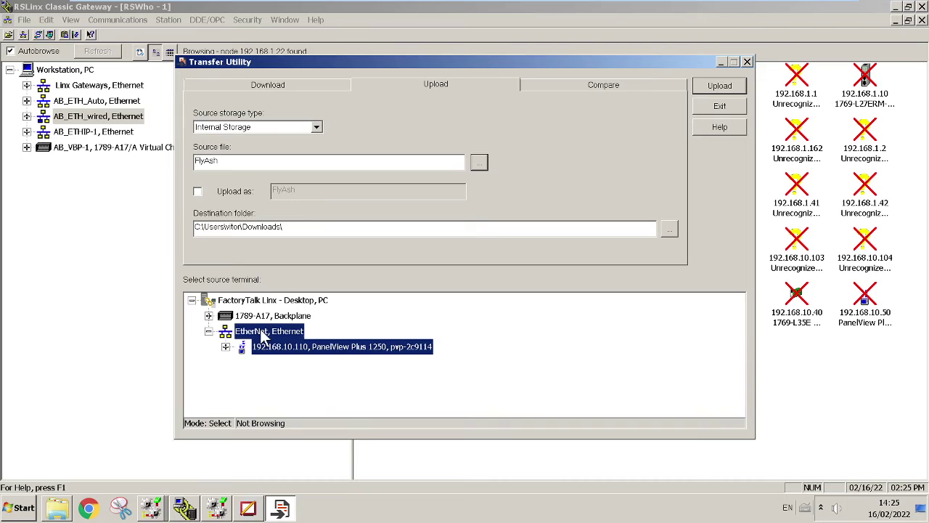
pyautogui.rightClick(262, 335)
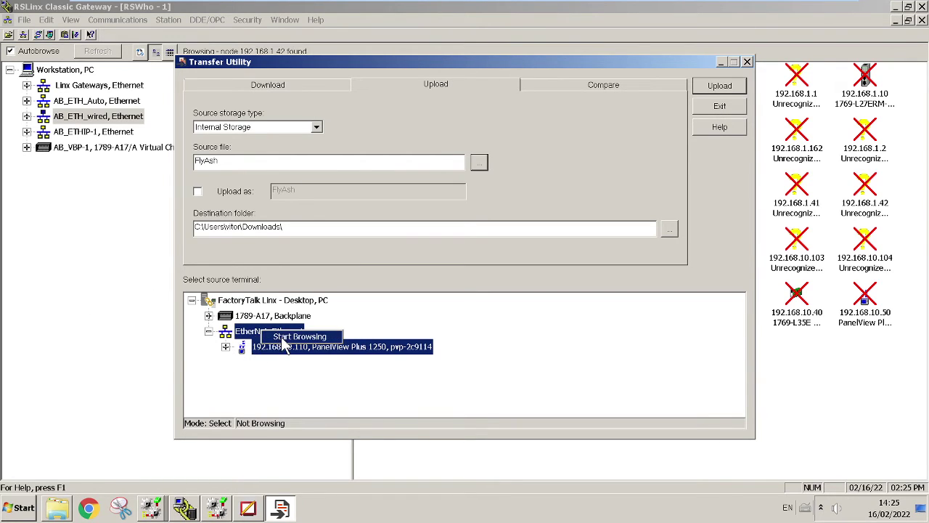
pyautogui.click(718, 105)
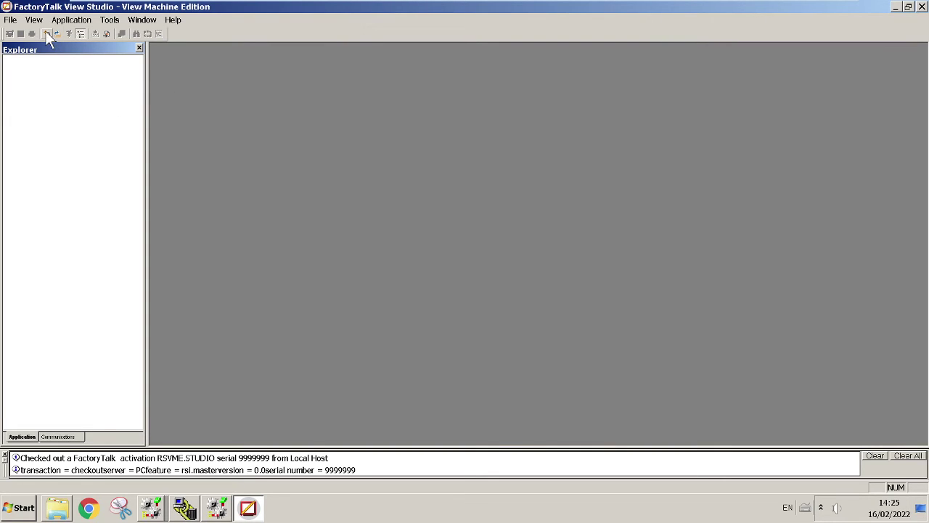
pyautogui.click(173, 19)
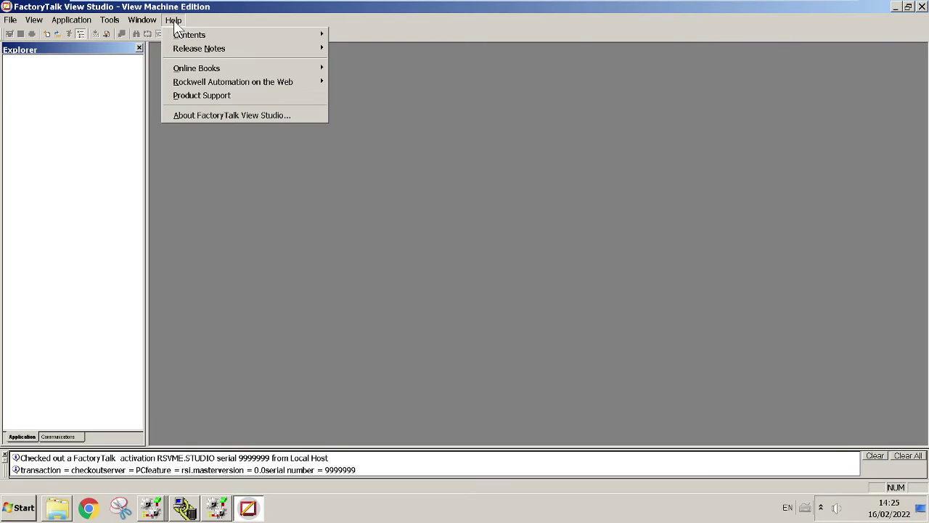
pyautogui.click(218, 114)
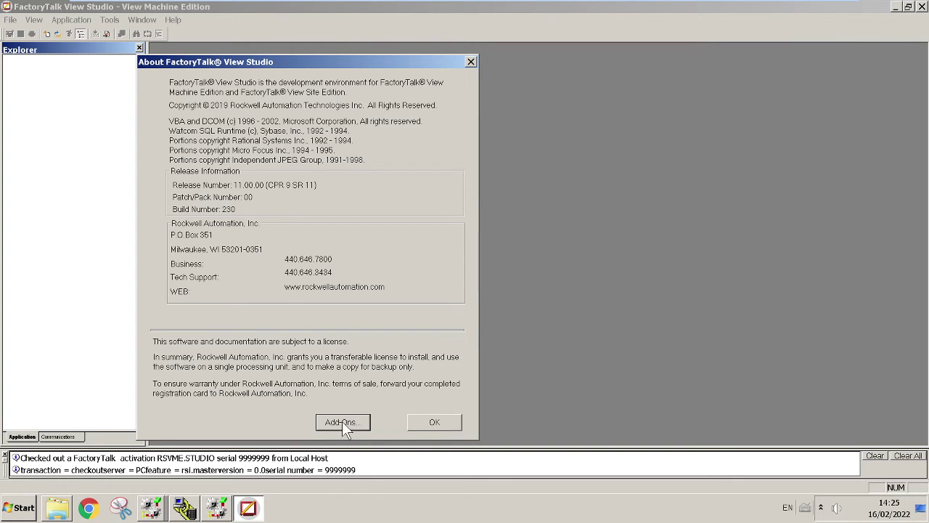
pyautogui.click(428, 423)
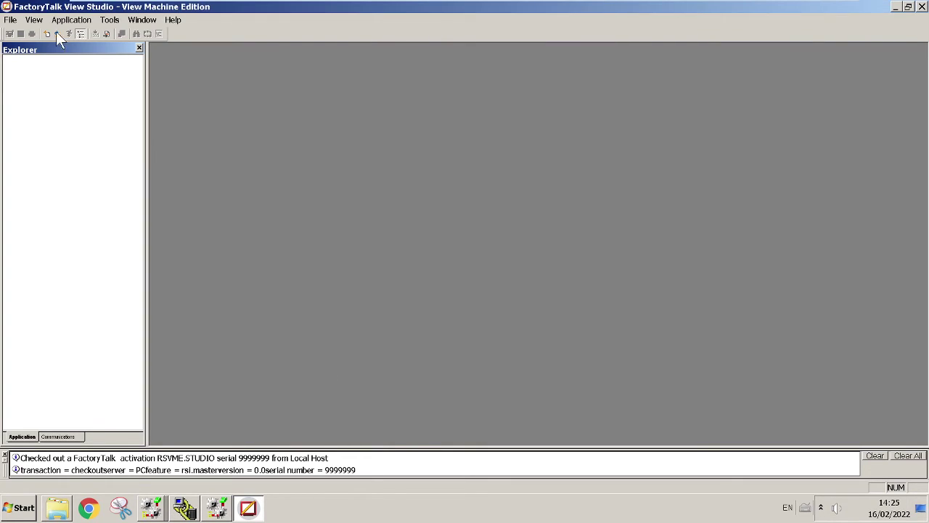
# - Open the existing InstantFizz_ME application from the File menu's Open Application list
pyautogui.click(10, 20)
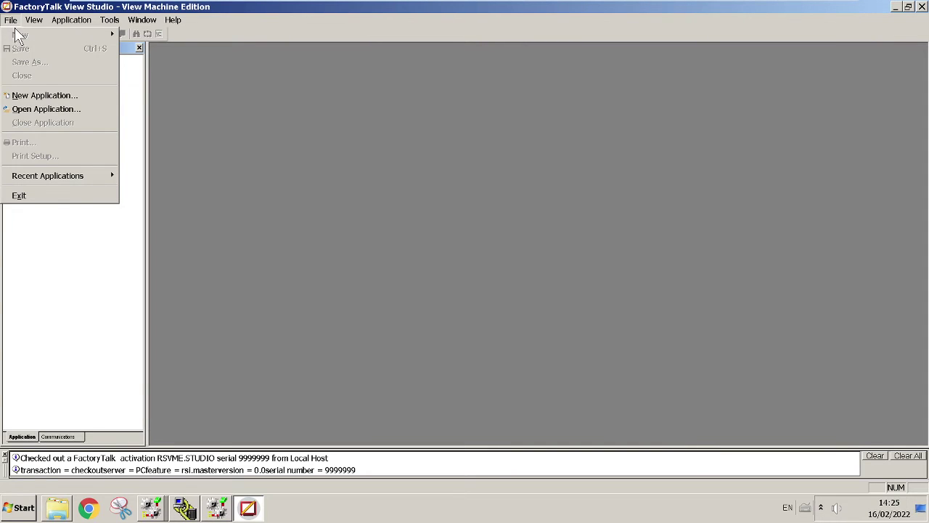
pyautogui.click(29, 109)
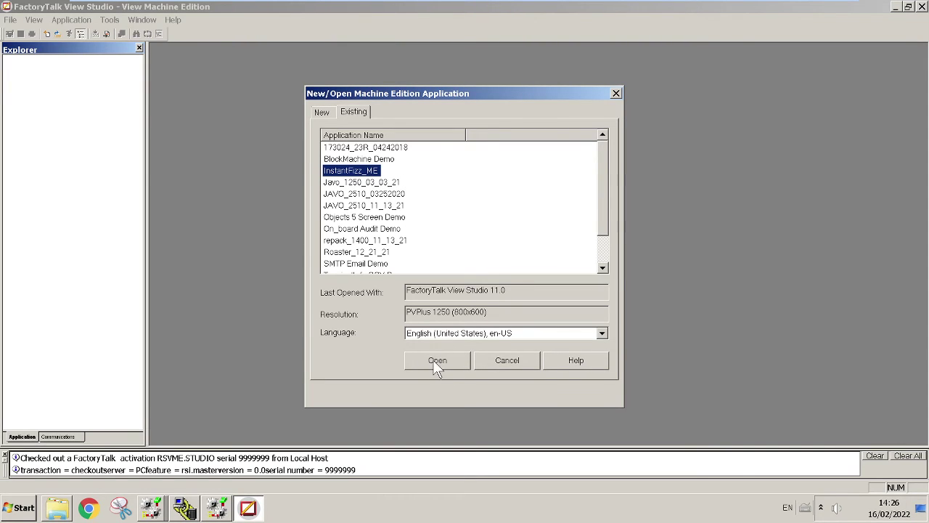
pyautogui.press('Tab')
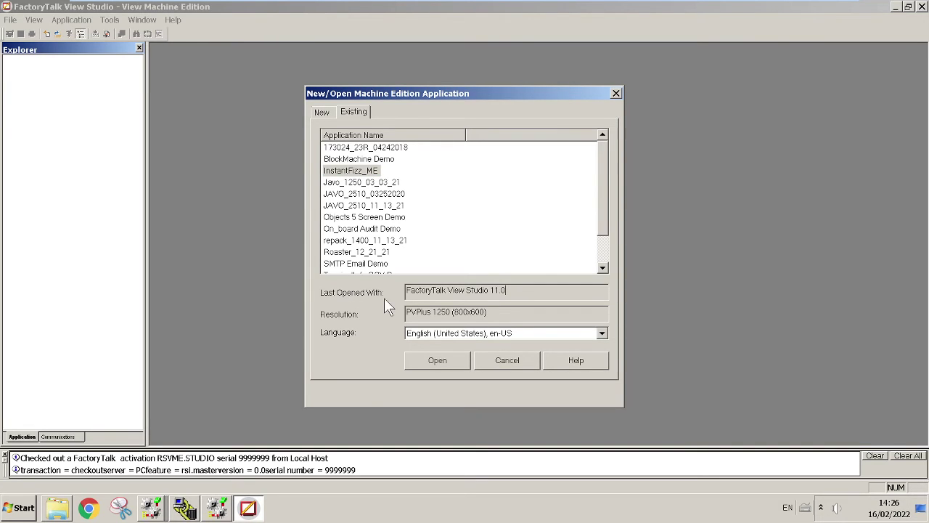
pyautogui.click(427, 361)
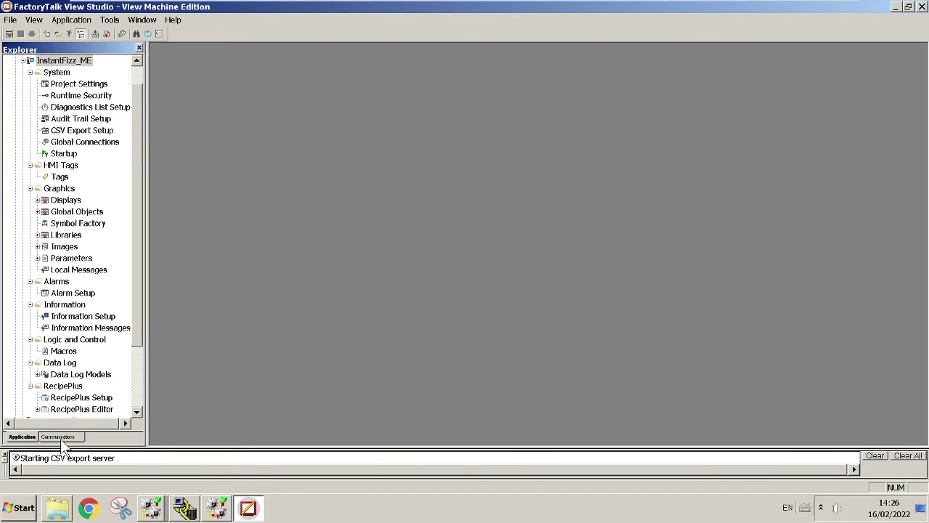
# - In the Communications tree, expand the EtherNet network and choose Add Device on it
pyautogui.click(62, 438)
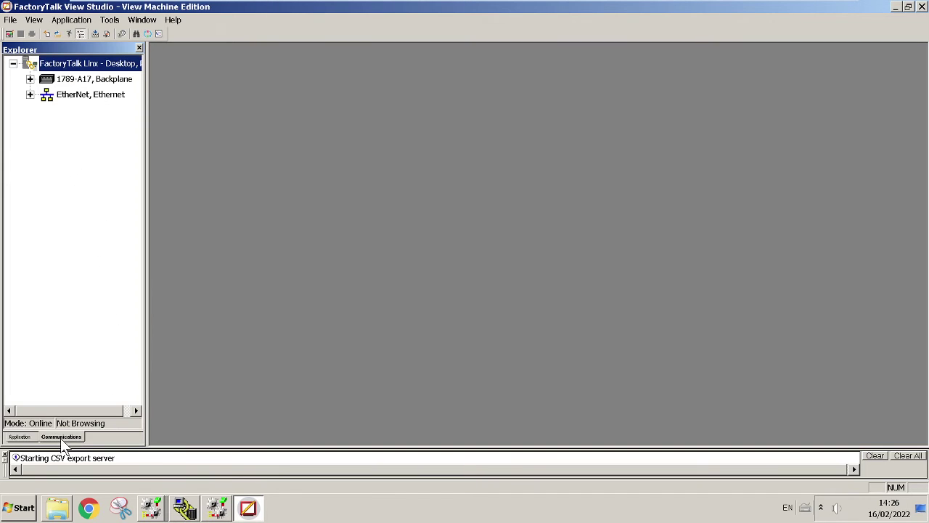
pyautogui.click(29, 95)
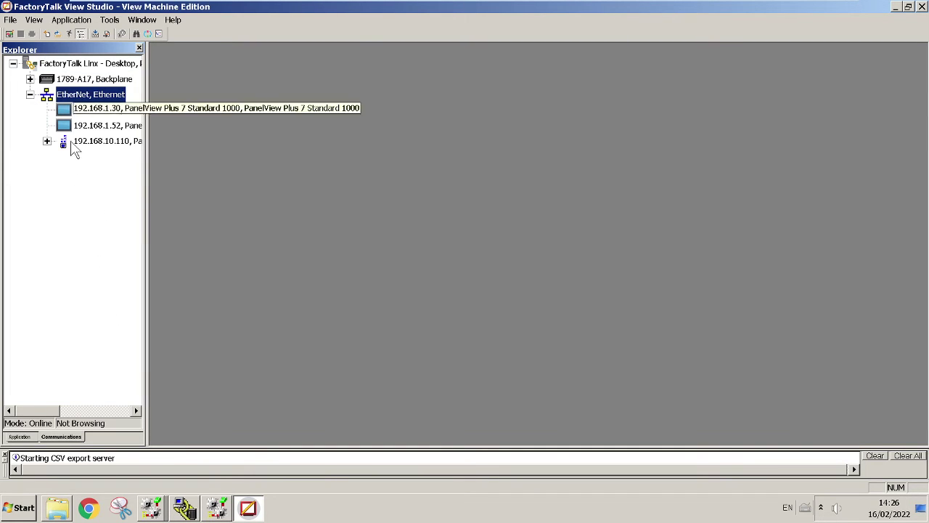
pyautogui.click(83, 143)
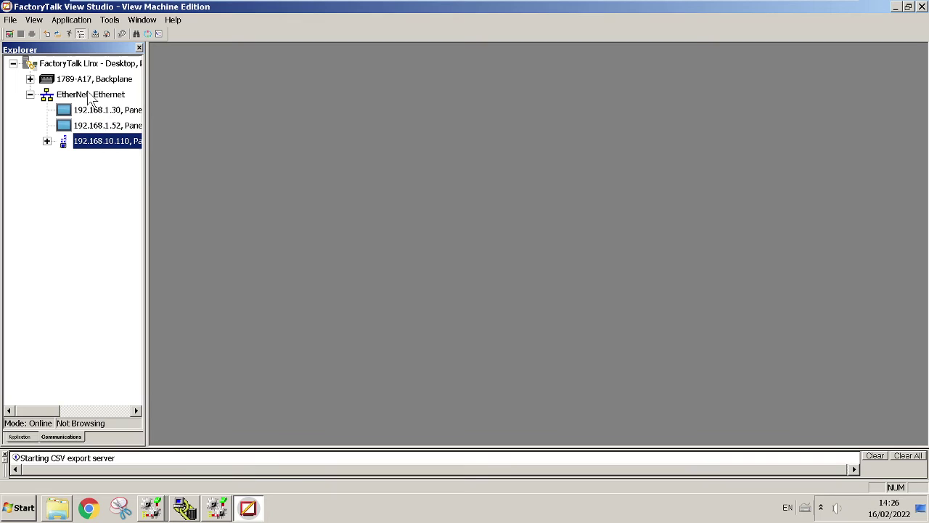
pyautogui.rightClick(86, 97)
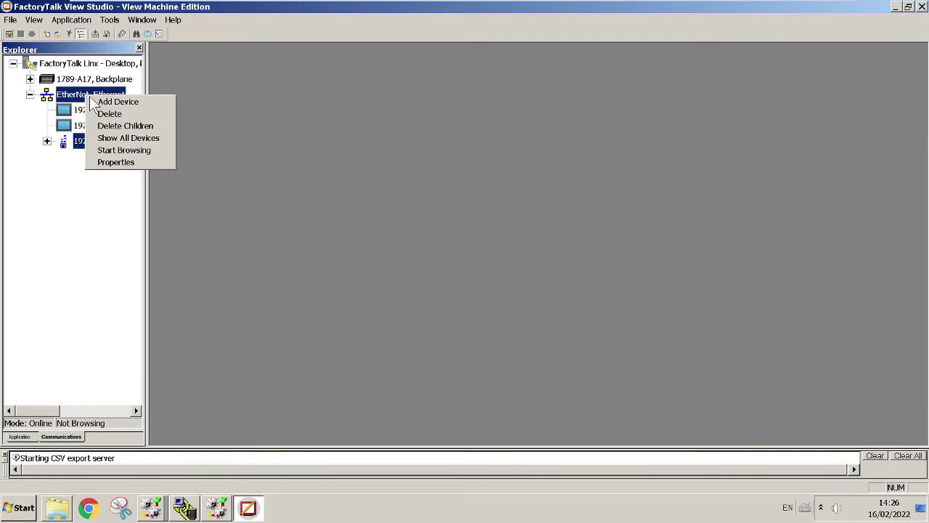
pyautogui.click(116, 102)
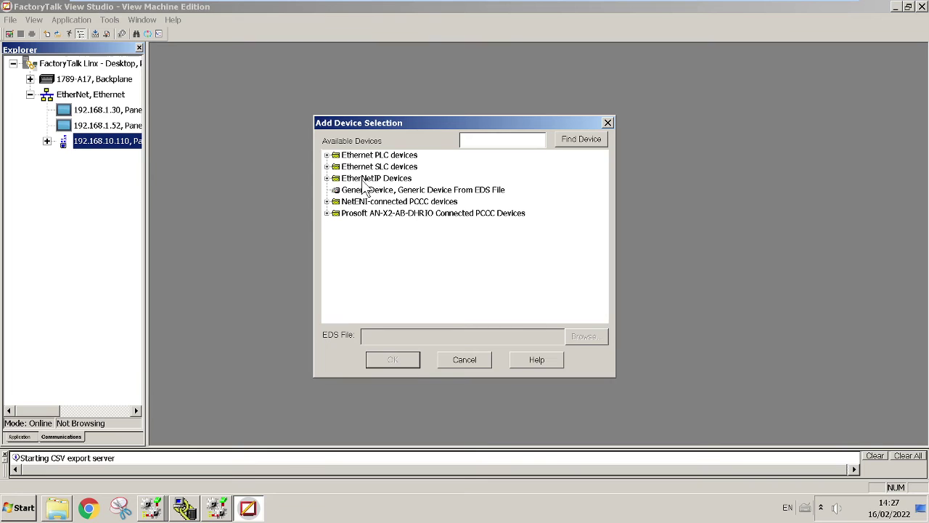
# - Expand EtherNet/IP Devices and search the catalogue for 'pyp', 'panel view plus' and 'p'
pyautogui.click(326, 178)
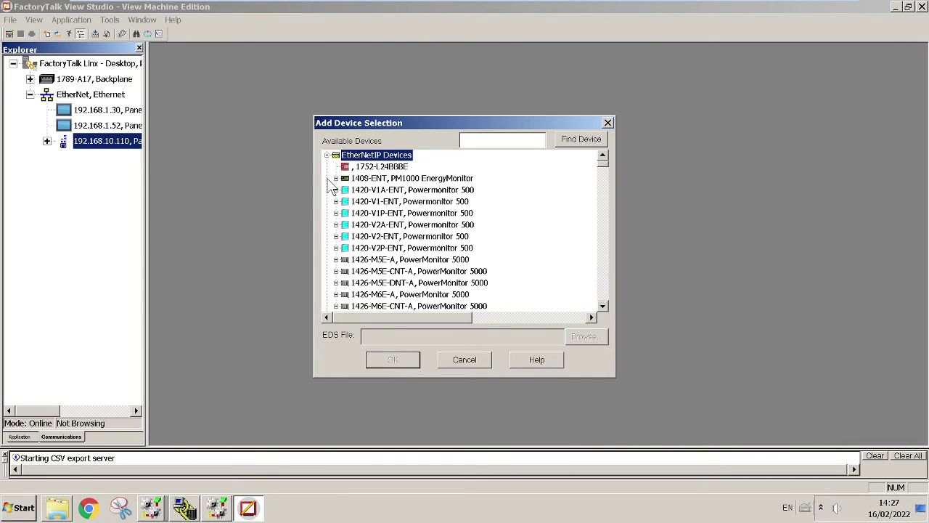
pyautogui.scroll(-5, 415, 252)
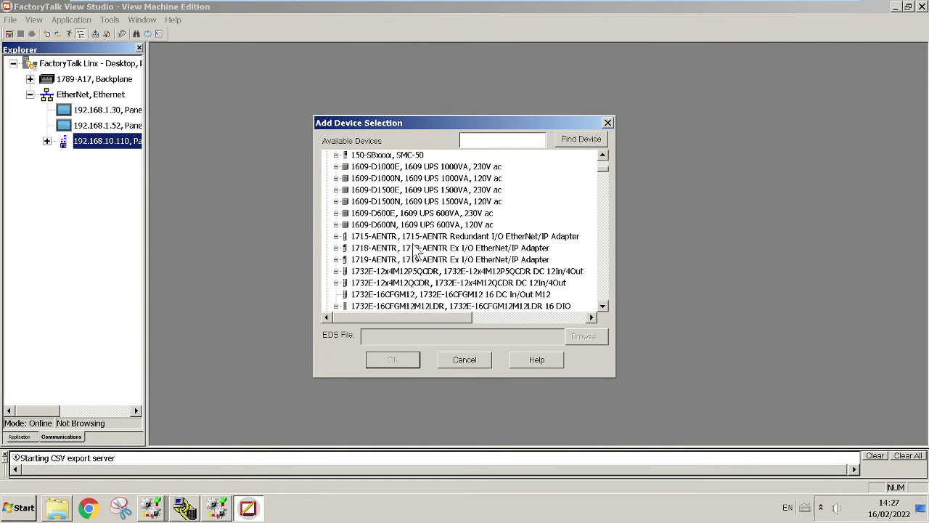
pyautogui.scroll(-15, 416, 253)
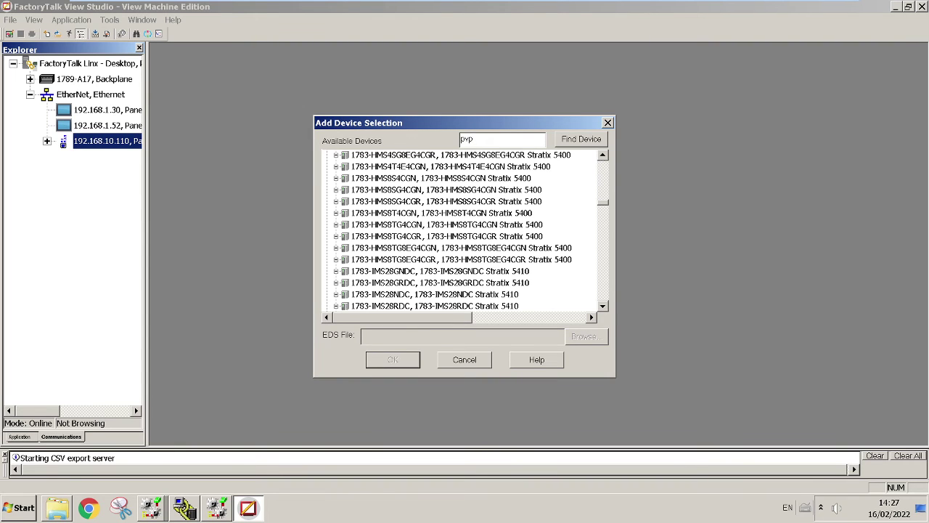
pyautogui.click(579, 141)
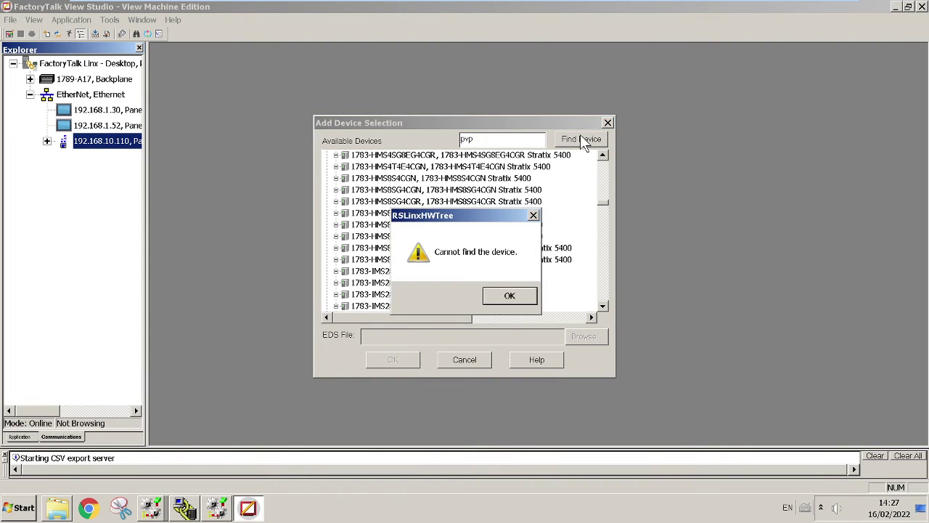
pyautogui.click(510, 294)
pyautogui.click(473, 138)
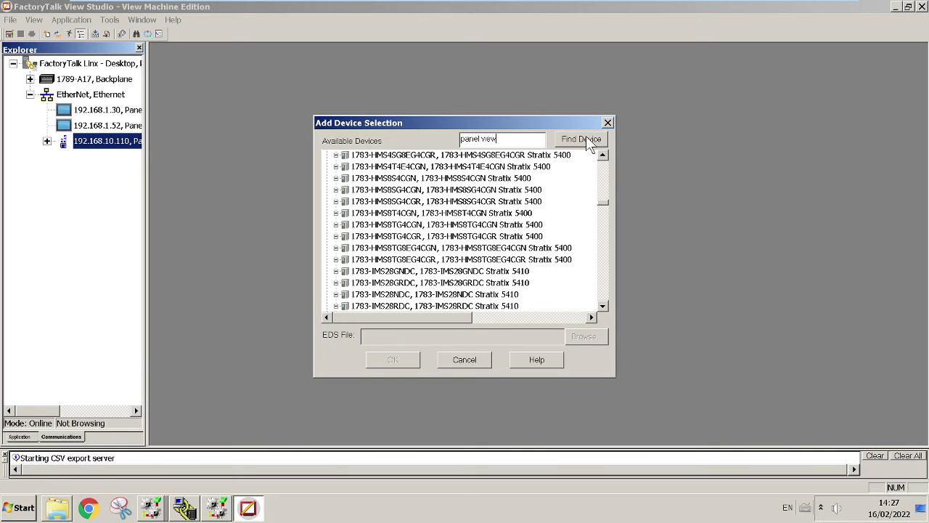
pyautogui.write('plus')
pyautogui.click(580, 142)
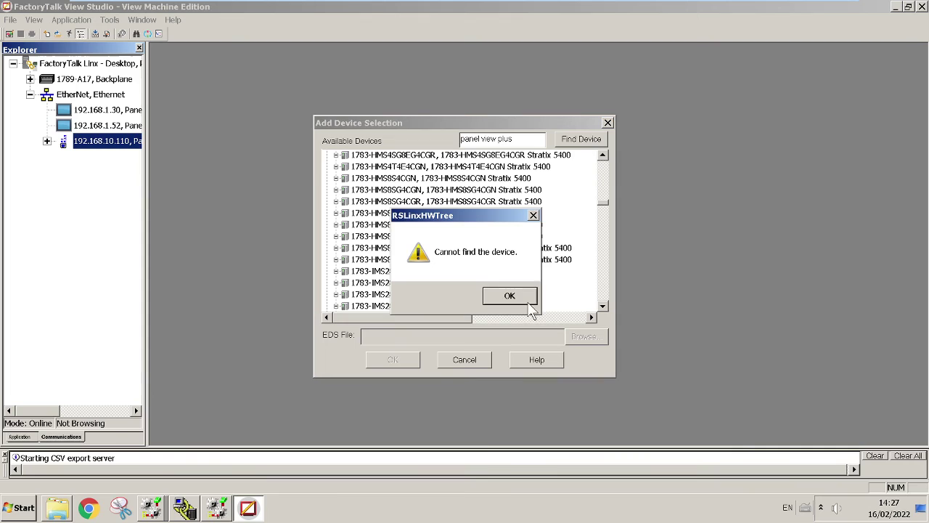
pyautogui.click(528, 300)
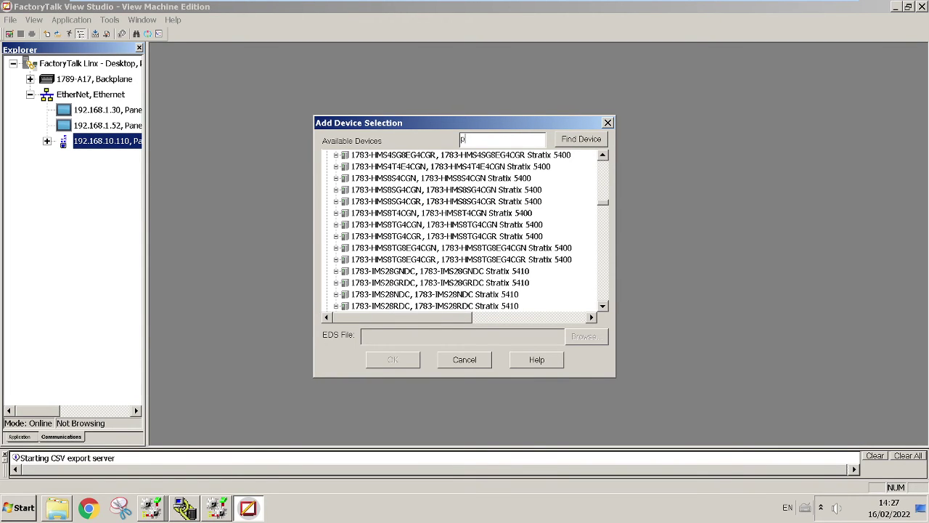
pyautogui.click(573, 141)
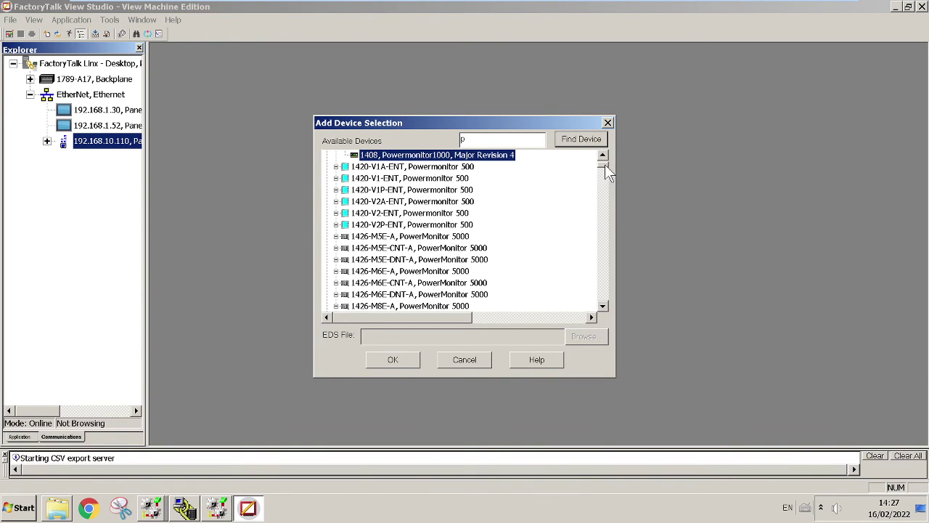
# - Expand the PanelView 5500 15" Touch/Keypad and 19" Touch entries, then cancel without adding
pyautogui.moveTo(603, 167); pyautogui.dragTo(606, 287)
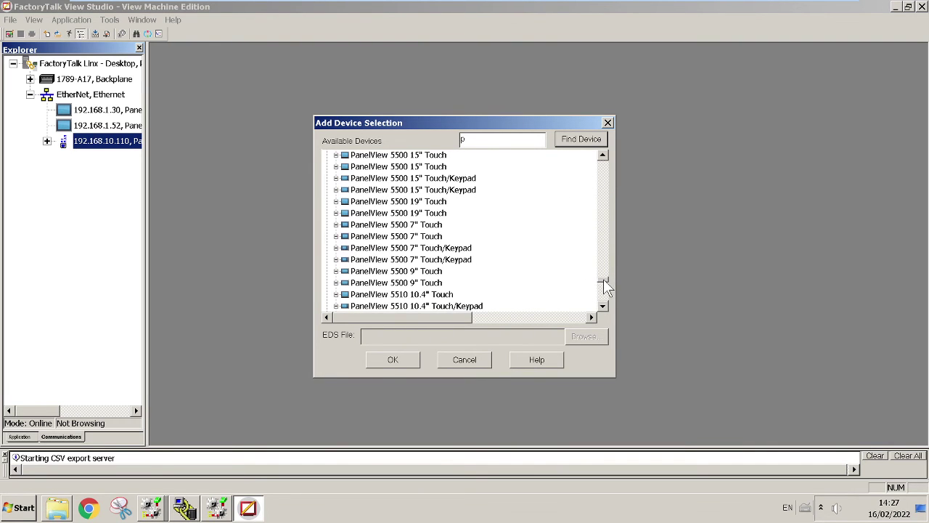
pyautogui.click(336, 190)
pyautogui.click(336, 224)
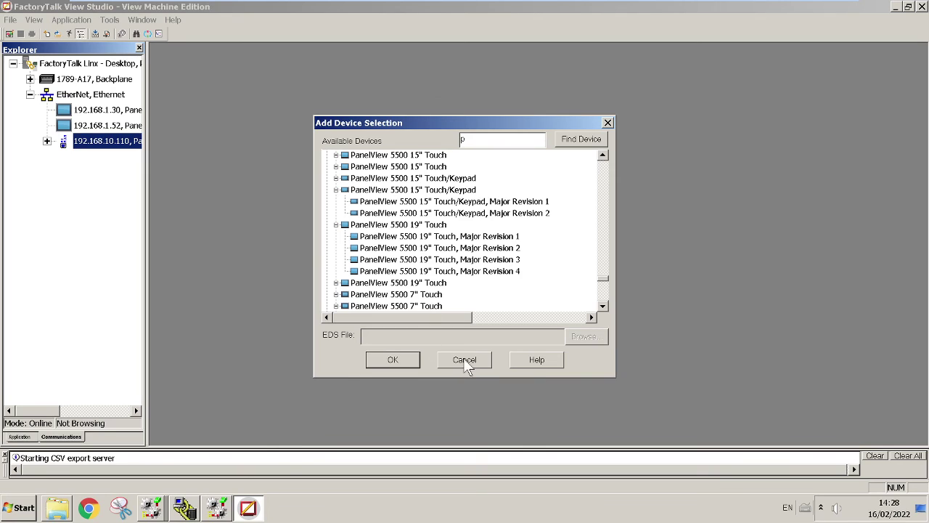
pyautogui.click(466, 361)
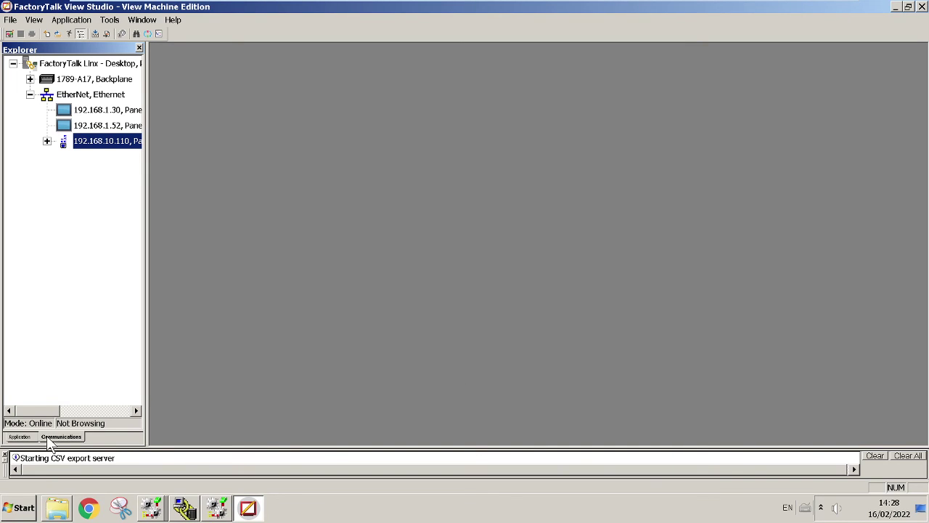
# - Switch the Explorer back to the InstantFizz_ME application tree and select Global Connections
pyautogui.click(22, 437)
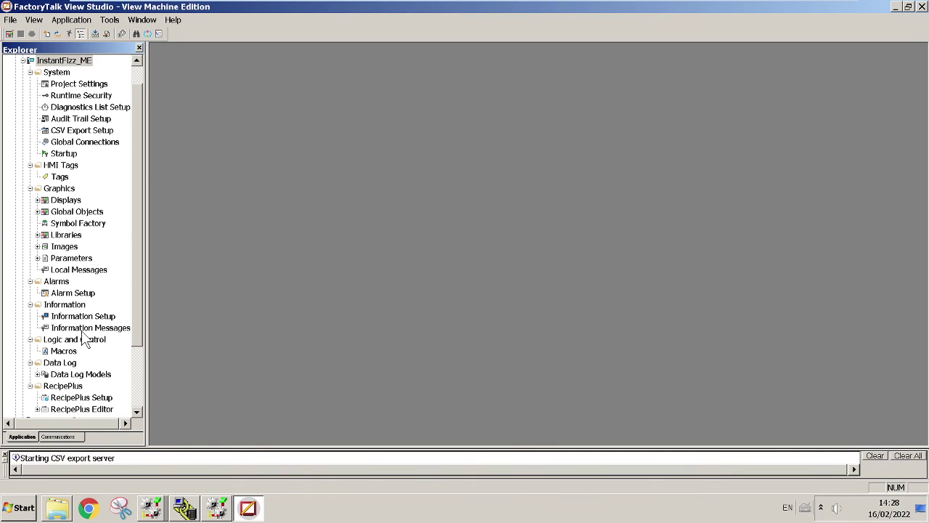
pyautogui.click(131, 140)
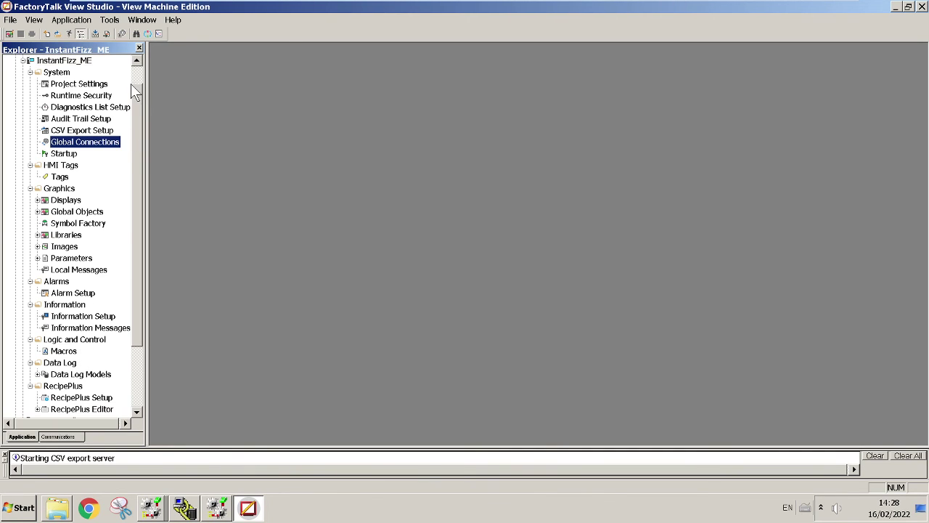
pyautogui.click(135, 74)
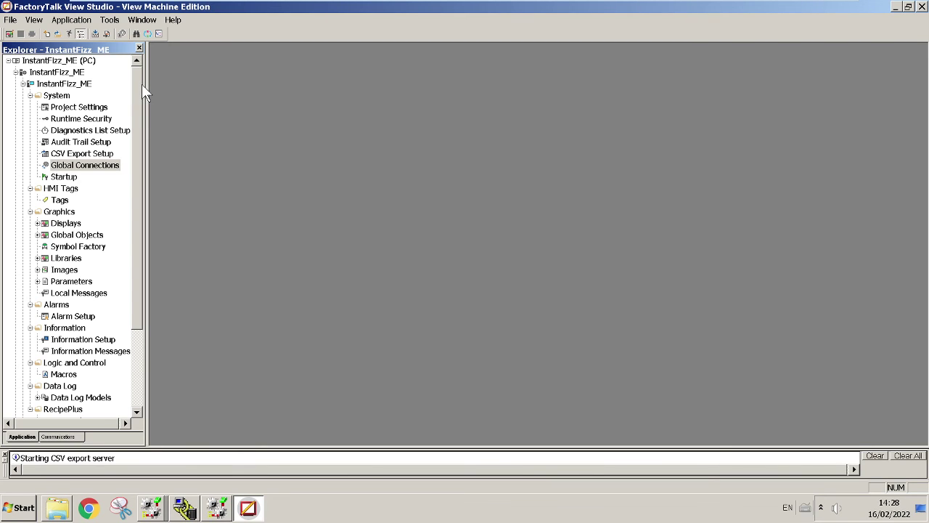
pyautogui.moveTo(140, 89); pyautogui.dragTo(150, 51)
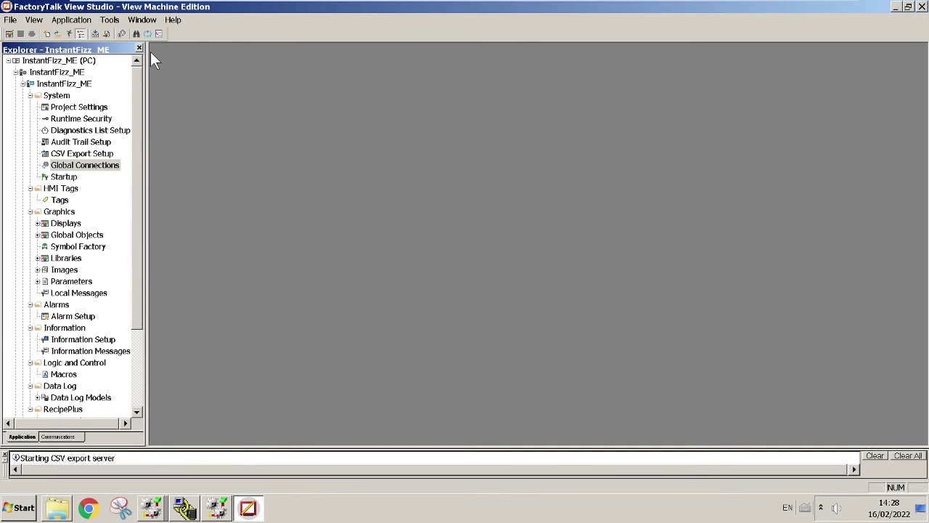